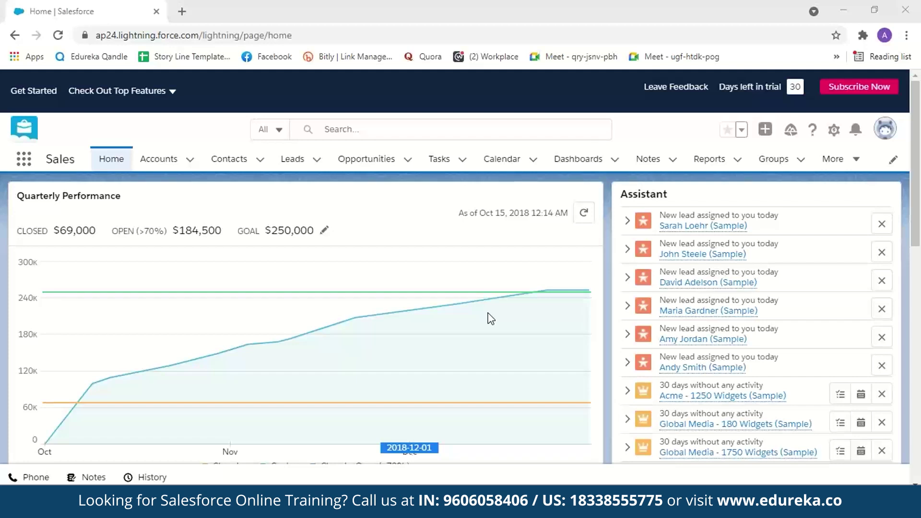
- Look over the home page, including quarterly performance, assistant items, today's tasks and events, and accounts
{"action": "mouse_move", "coordinate": [389, 288]}
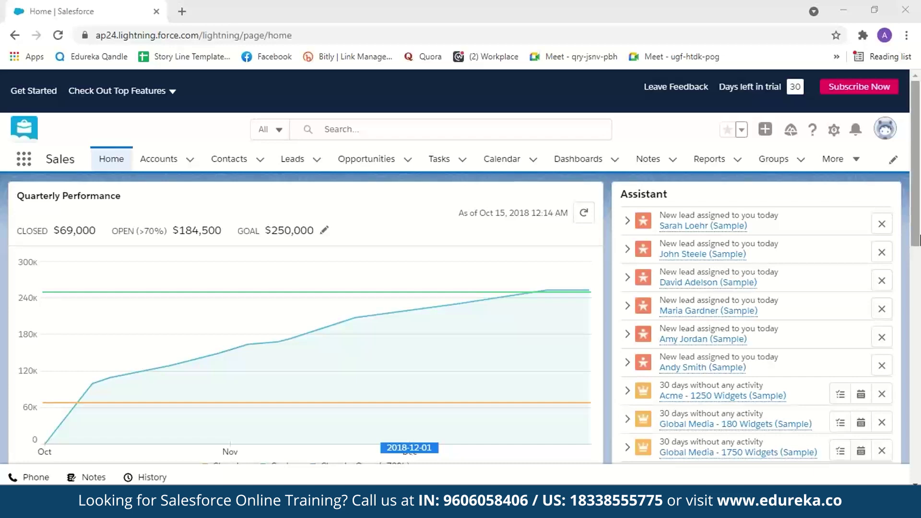
{"action": "left_click_drag", "start_coordinate": [918, 238], "coordinate": [919, 263]}
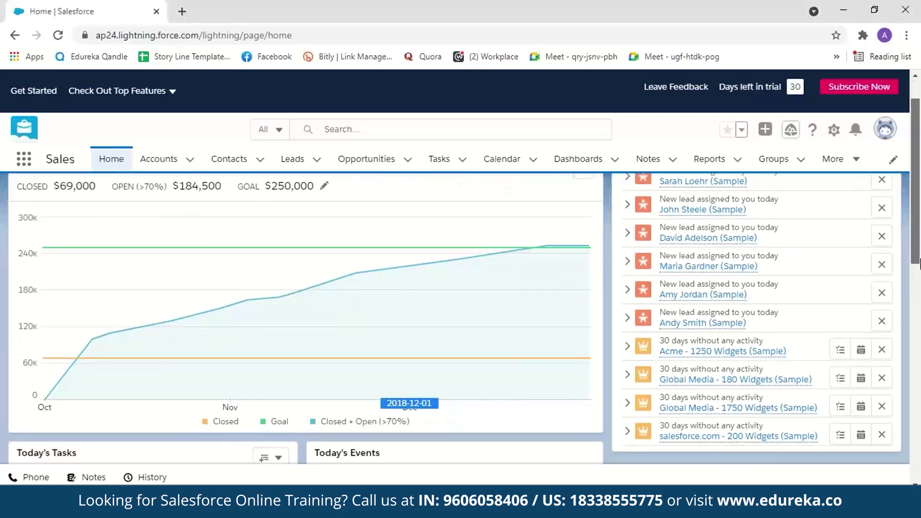
{"action": "scroll", "coordinate": [918, 263], "scroll_direction": "up", "scroll_amount": 1}
{"action": "scroll", "coordinate": [920, 261], "scroll_direction": "down", "scroll_amount": 3}
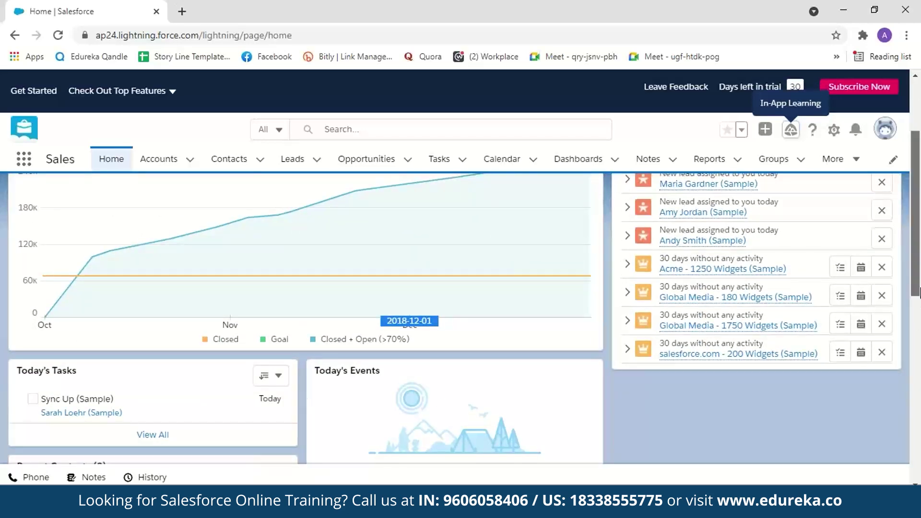
{"action": "scroll", "coordinate": [919, 293], "scroll_direction": "down", "scroll_amount": 3}
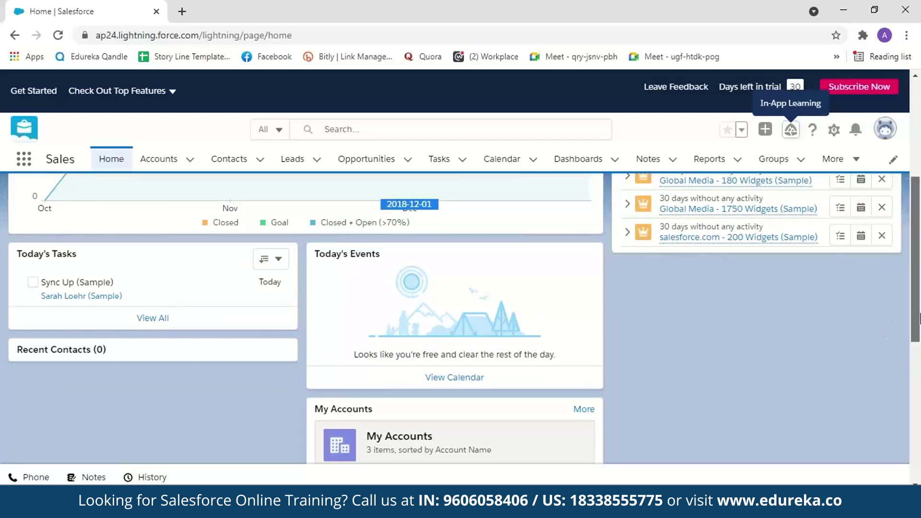
{"action": "scroll", "coordinate": [532, 236], "scroll_direction": "up", "scroll_amount": 6}
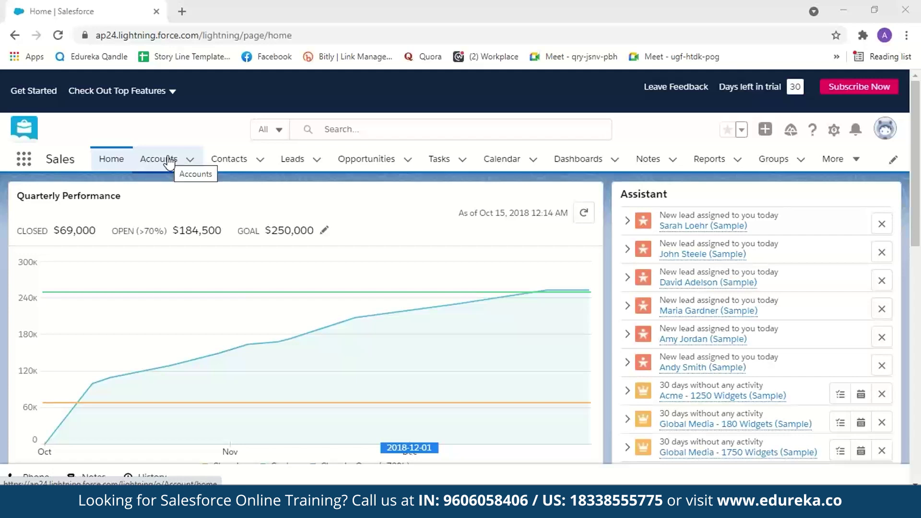
- Show the All Contacts list view in Contacts
{"action": "left_click", "coordinate": [230, 161]}
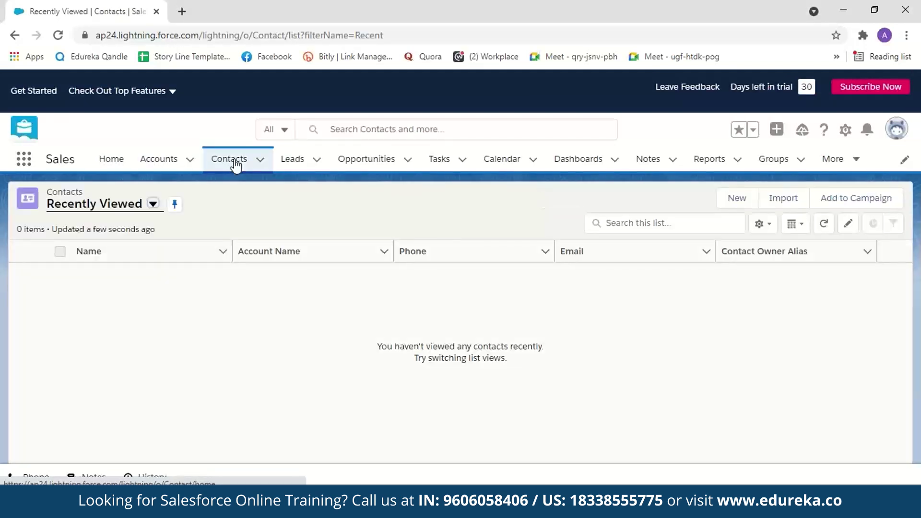
{"action": "left_click", "coordinate": [153, 204]}
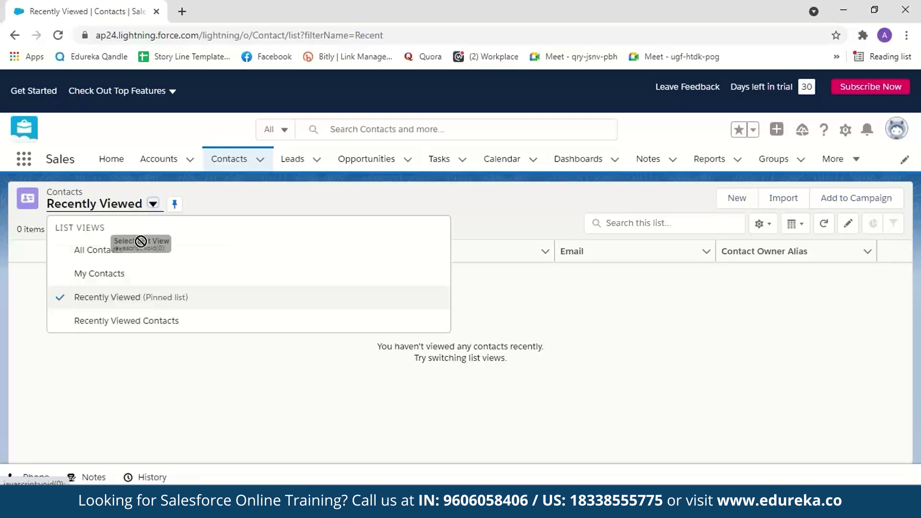
{"action": "left_click", "coordinate": [119, 259]}
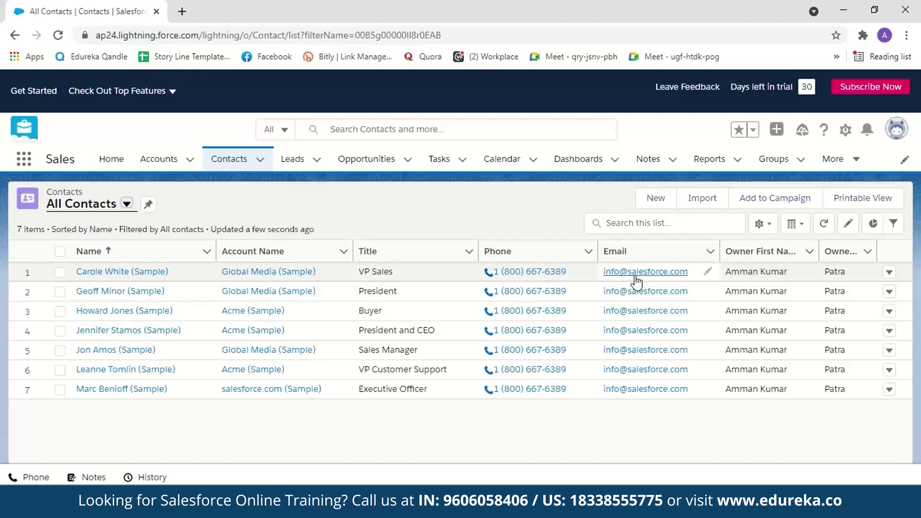
- Show the My Accounts list view in Accounts
{"action": "left_click", "coordinate": [171, 164]}
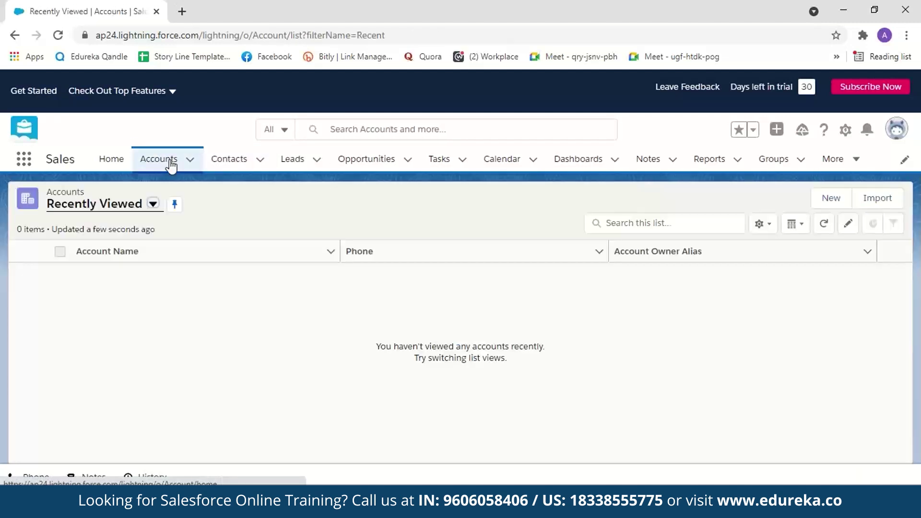
{"action": "left_click", "coordinate": [153, 204]}
{"action": "left_click", "coordinate": [141, 283]}
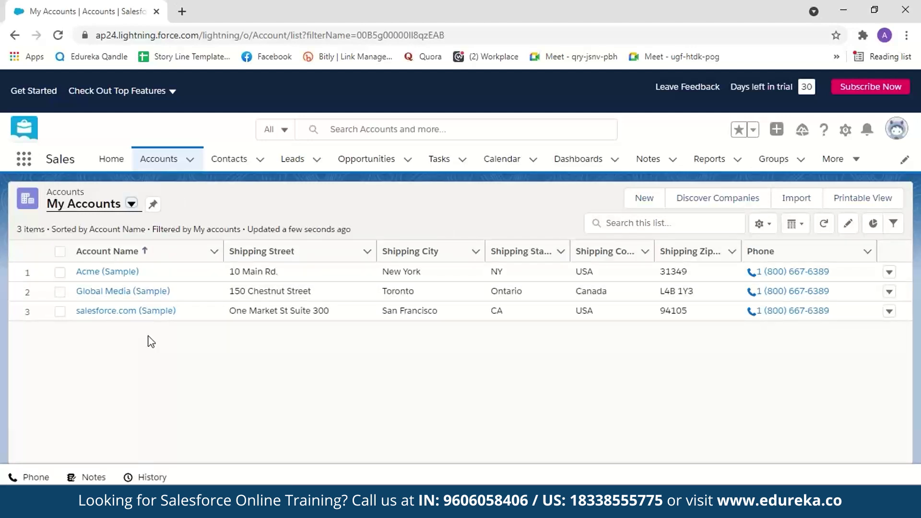
- View the recently viewed opportunities, and examine the Open Tasks list view in Tasks
{"action": "left_click", "coordinate": [372, 163]}
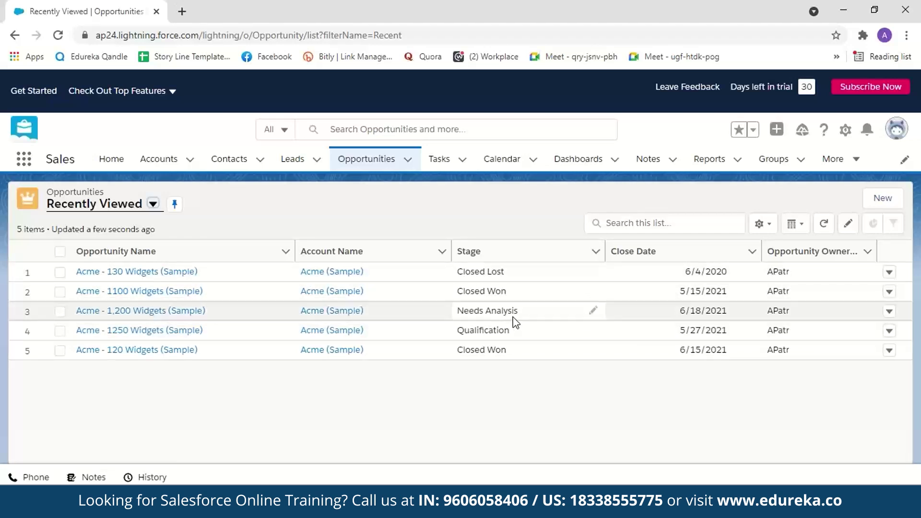
{"action": "left_click", "coordinate": [446, 160]}
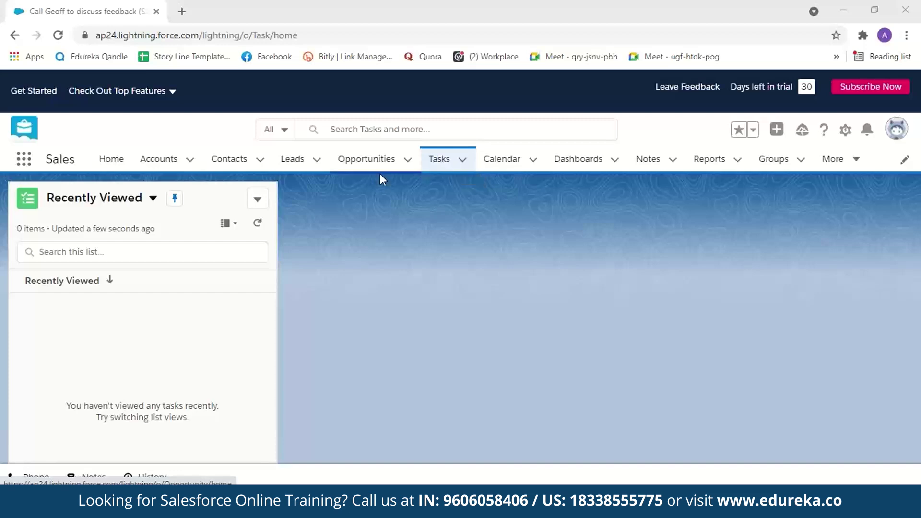
{"action": "left_click", "coordinate": [153, 198]}
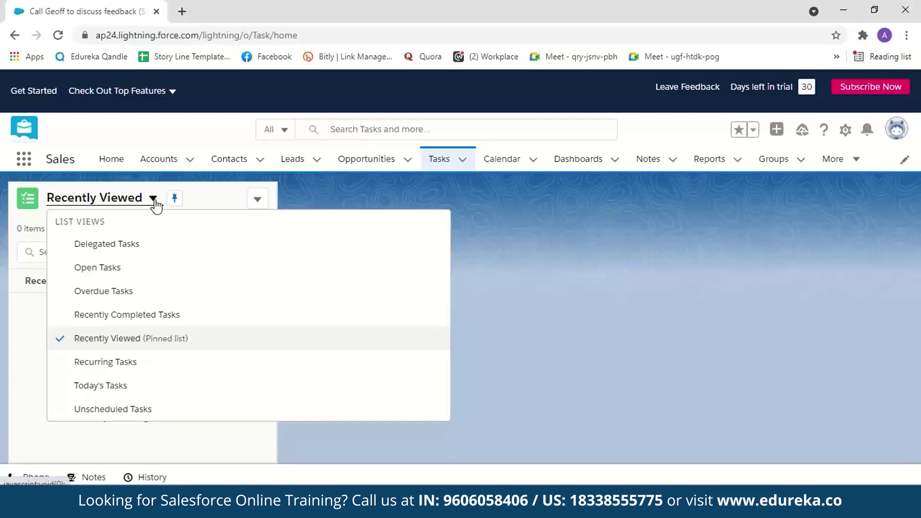
{"action": "left_click", "coordinate": [118, 278]}
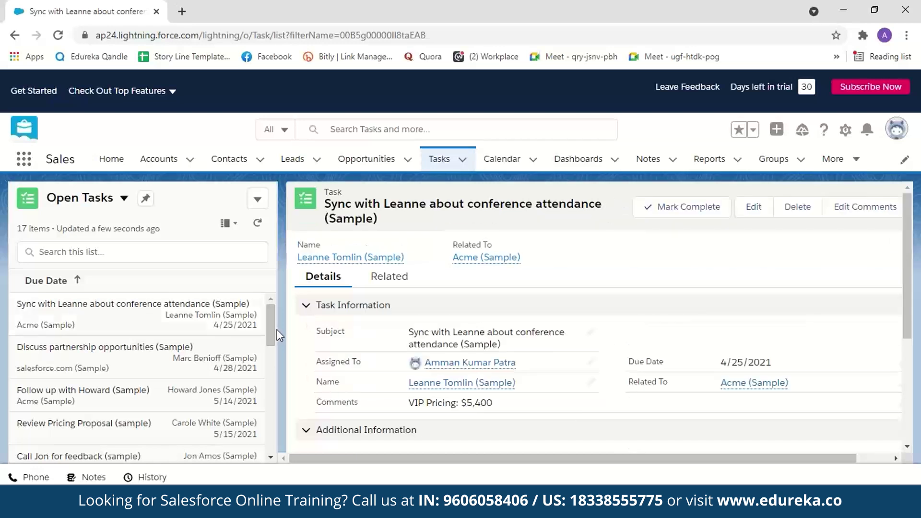
{"action": "scroll", "coordinate": [269, 323], "scroll_direction": "down", "scroll_amount": 1}
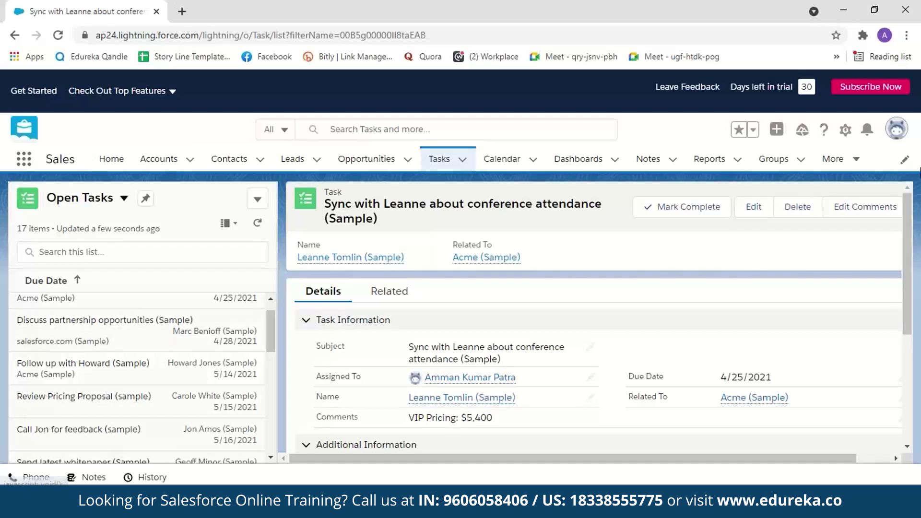
- View the weekly calendar and the Notes page
{"action": "left_click", "coordinate": [502, 159]}
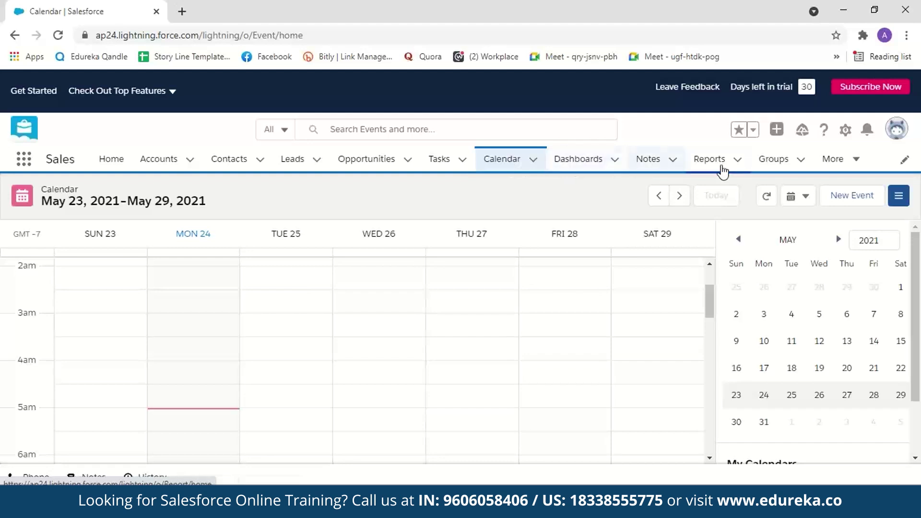
{"action": "left_click", "coordinate": [660, 164]}
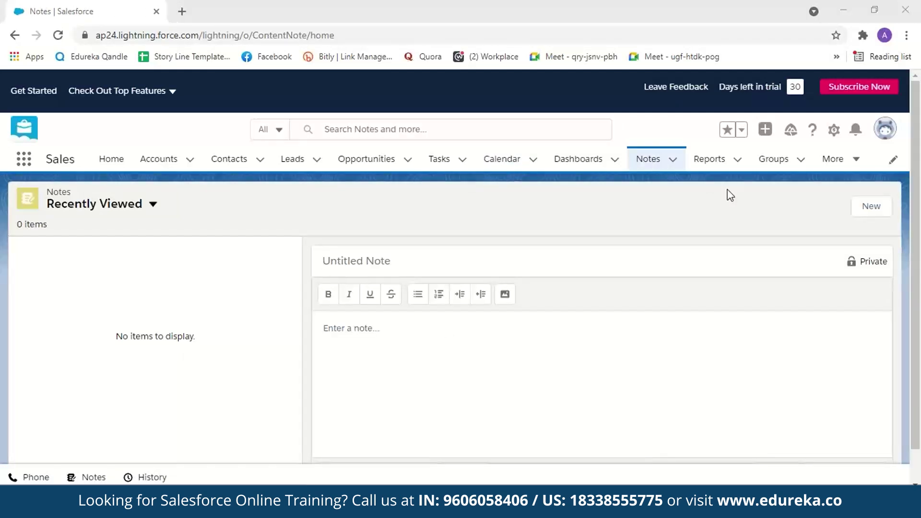
- Show the My Leads list view in Leads
{"action": "left_click", "coordinate": [299, 169]}
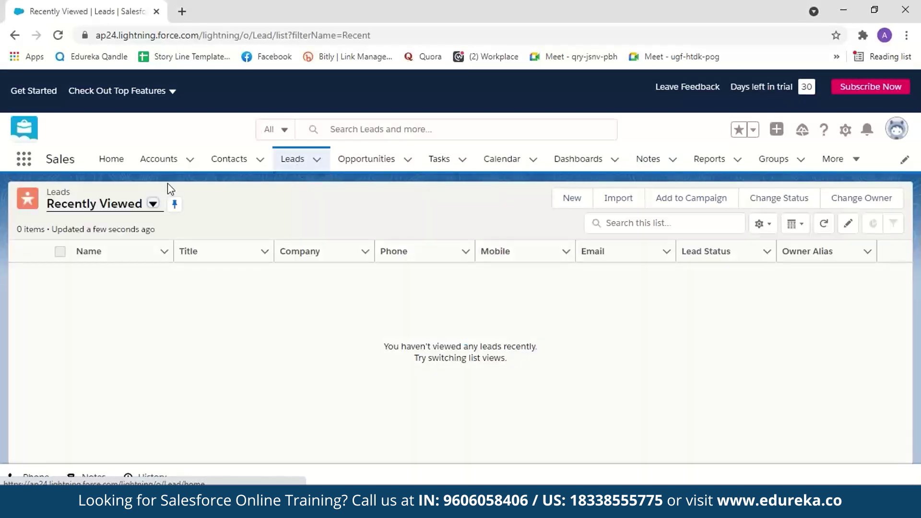
{"action": "left_click", "coordinate": [152, 203]}
{"action": "left_click", "coordinate": [130, 271]}
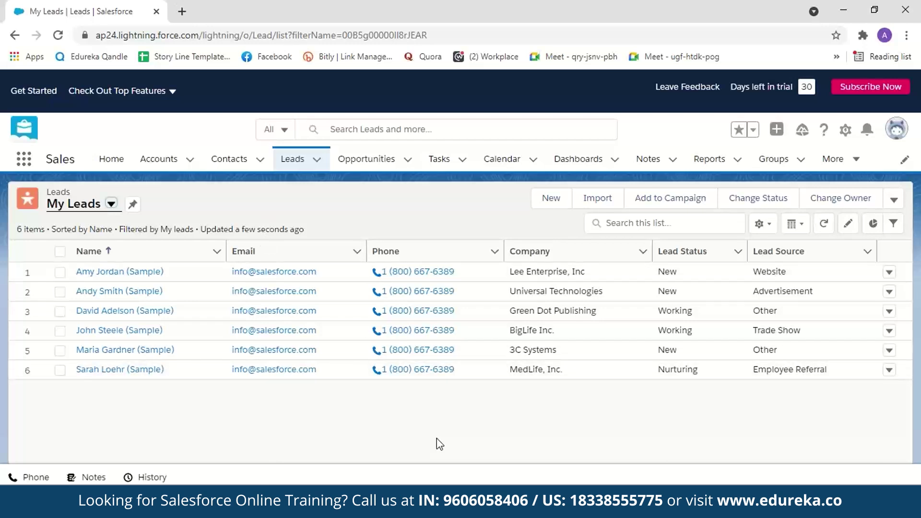
- Start a data import from the leads list, choosing Leads as the object and Add new records as the operation
{"action": "left_click", "coordinate": [597, 203]}
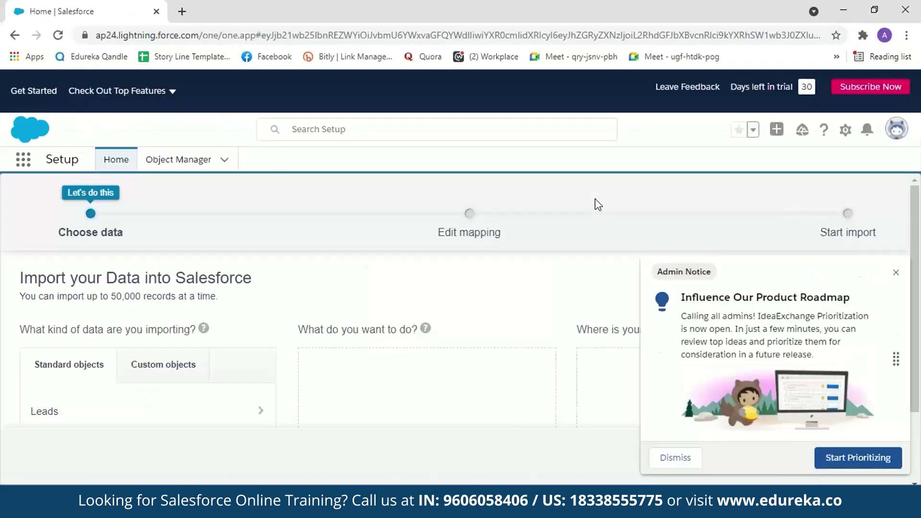
{"action": "left_click", "coordinate": [192, 416]}
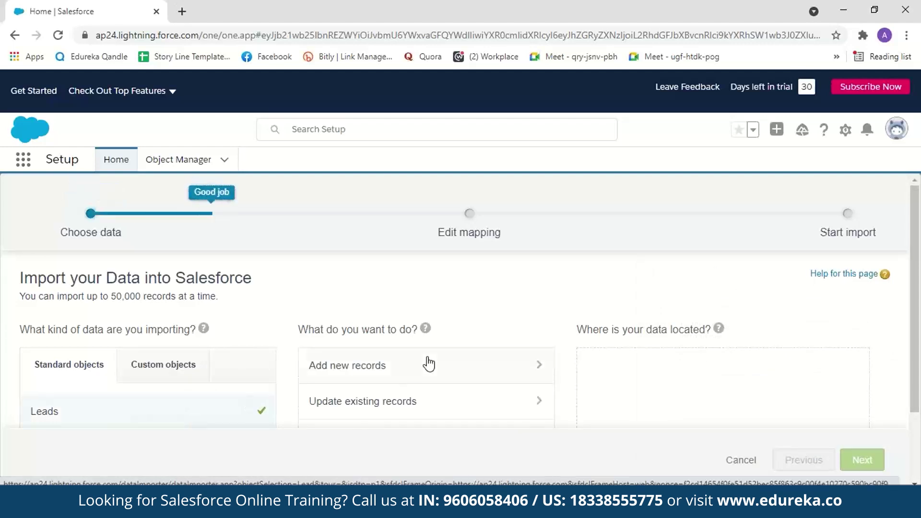
{"action": "scroll", "coordinate": [428, 365], "scroll_direction": "down", "scroll_amount": 1}
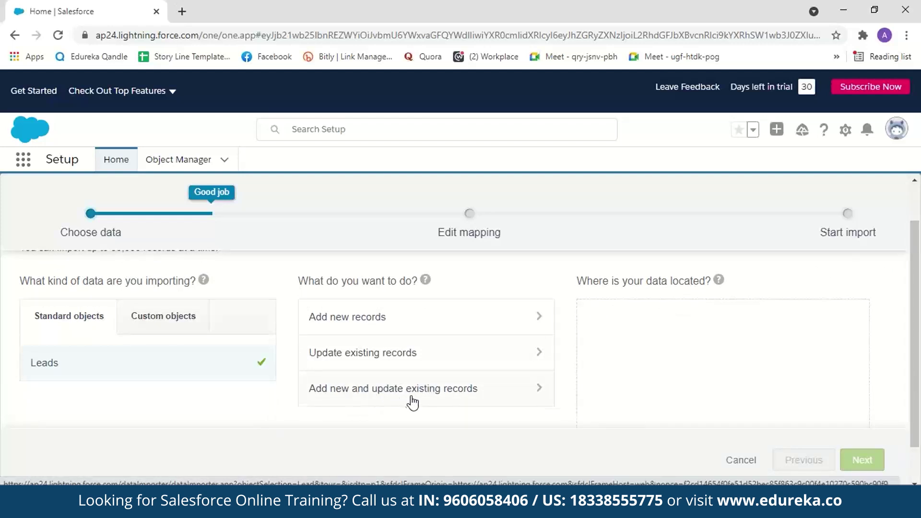
{"action": "left_click", "coordinate": [340, 319]}
- Supply Sample data.csv from the archive folder as the import source and proceed to the field mapping
{"action": "key", "text": "super+e"}
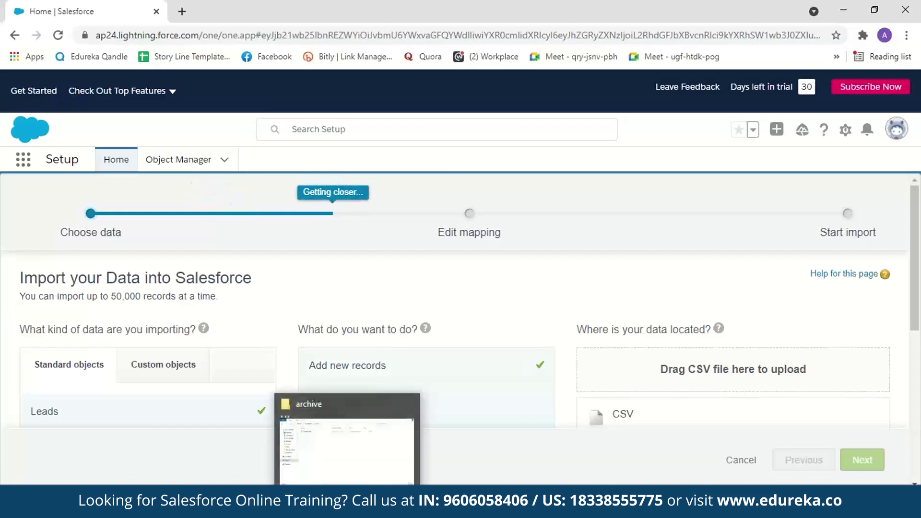
{"action": "left_click_drag", "start_coordinate": [161, 159], "coordinate": [788, 389]}
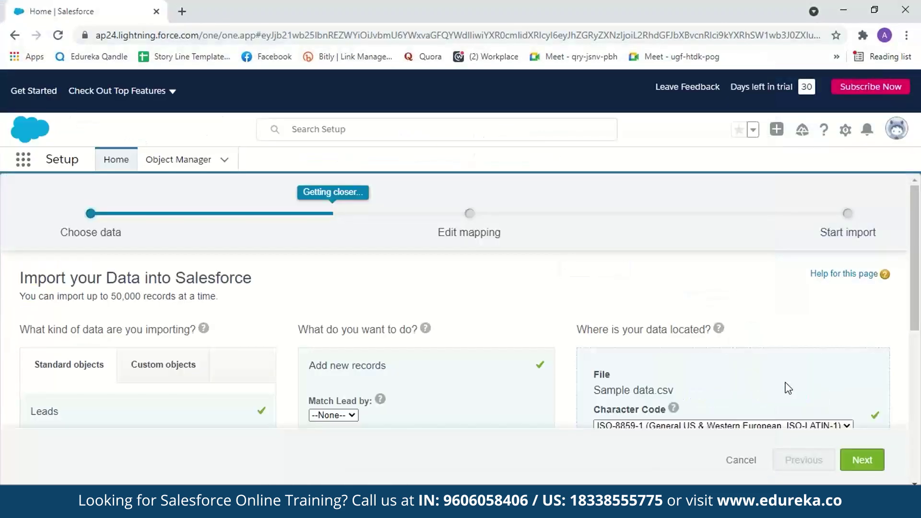
{"action": "left_click", "coordinate": [860, 458]}
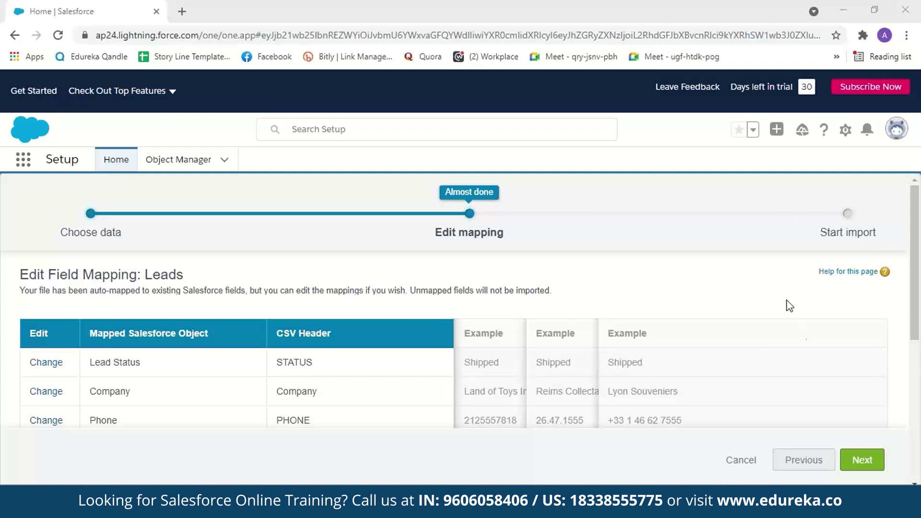
- Review and accept the automatic lead field mapping, and start the import
{"action": "scroll", "coordinate": [785, 308], "scroll_direction": "down", "scroll_amount": 5}
{"action": "left_click", "coordinate": [847, 468]}
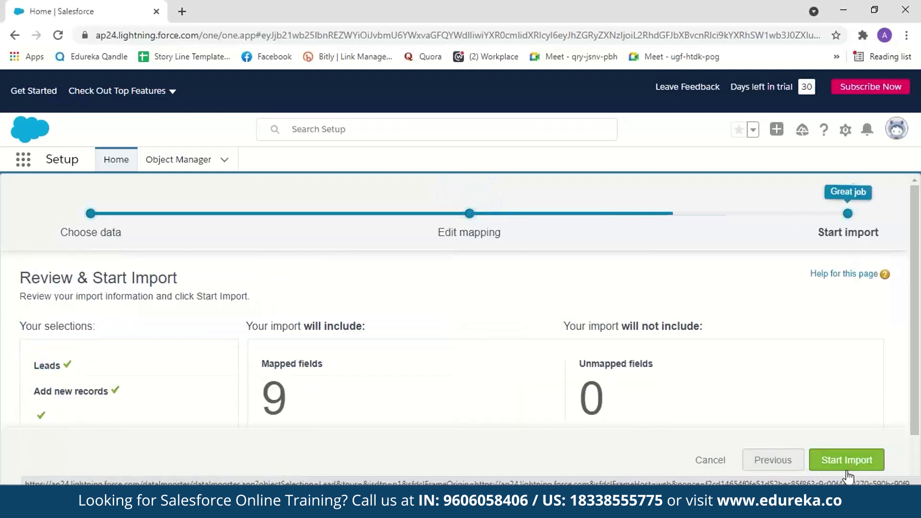
{"action": "left_click", "coordinate": [839, 461]}
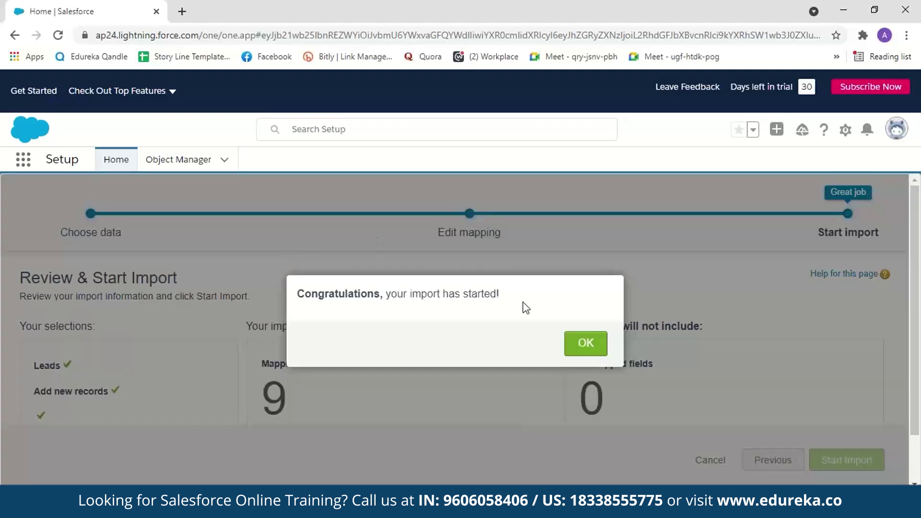
{"action": "left_click", "coordinate": [594, 353]}
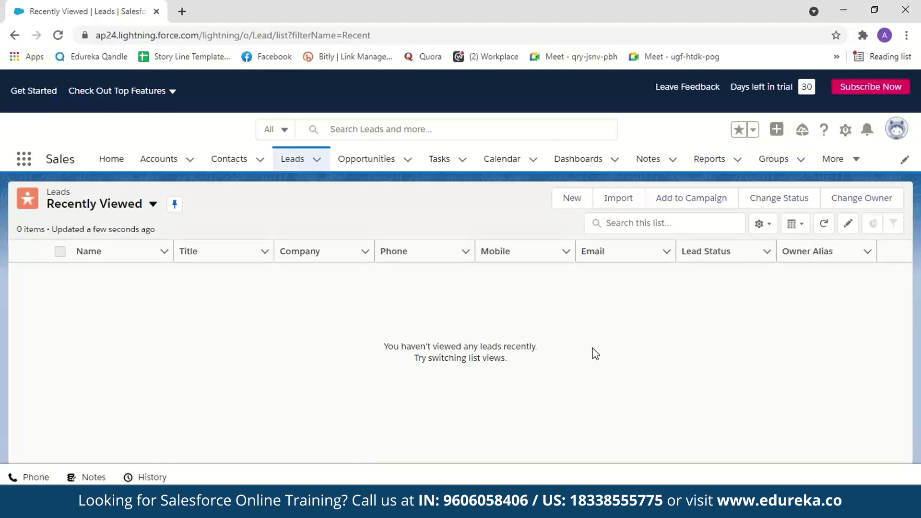
- Show the All Open Leads list view and look through the imported leads to the end of the list
{"action": "left_click", "coordinate": [152, 203]}
{"action": "left_click", "coordinate": [123, 250]}
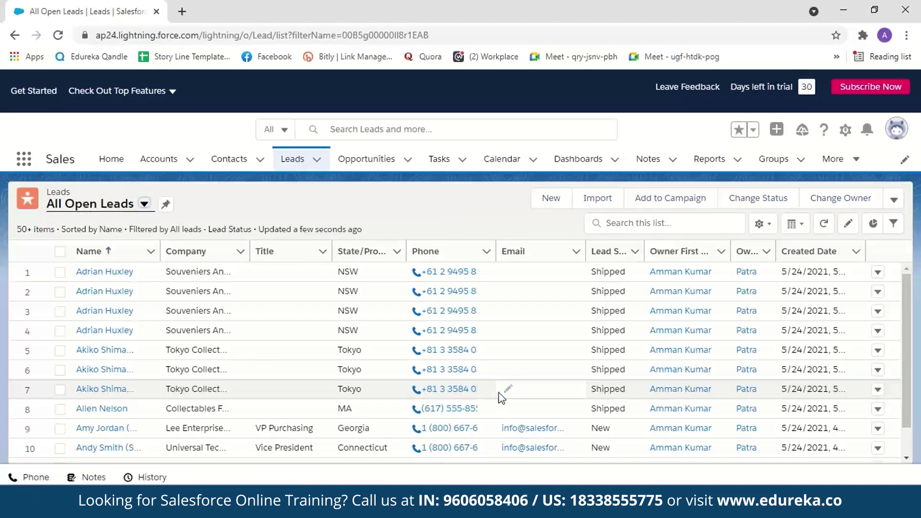
{"action": "left_click_drag", "start_coordinate": [912, 309], "coordinate": [904, 451]}
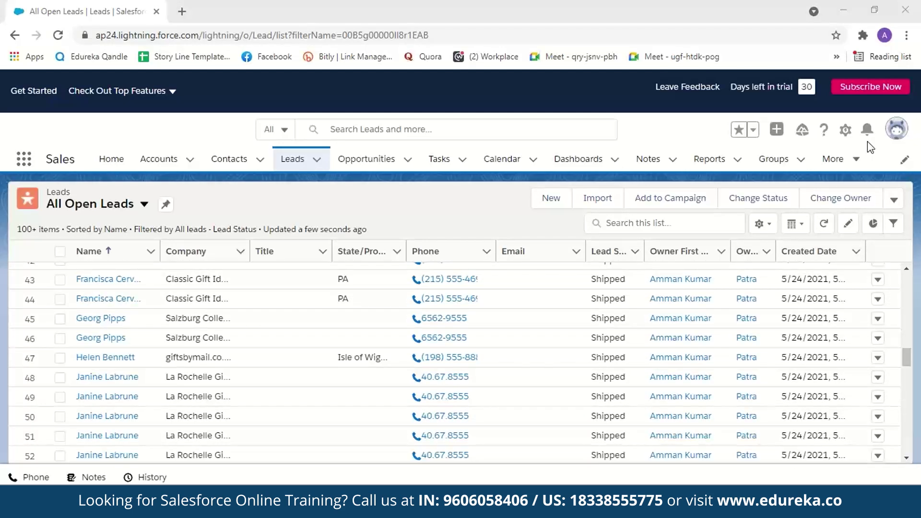
{"action": "left_click_drag", "start_coordinate": [907, 357], "coordinate": [910, 461]}
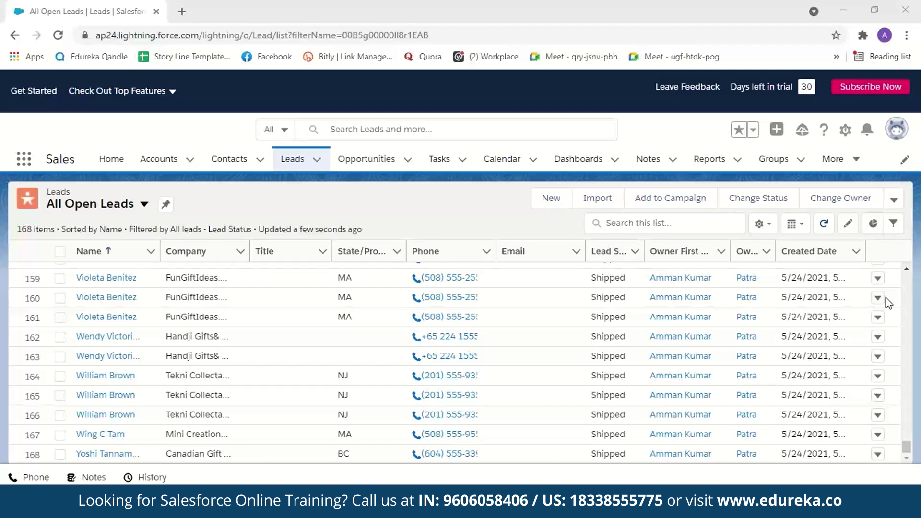
- Look over the list of all reports and start a new report using the Leads report type
{"action": "left_click", "coordinate": [715, 163]}
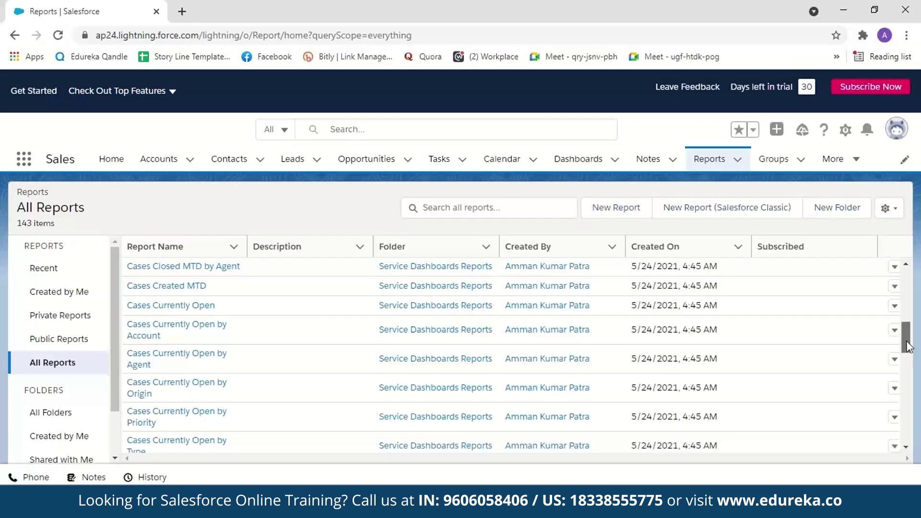
{"action": "left_click_drag", "start_coordinate": [906, 338], "coordinate": [637, 234]}
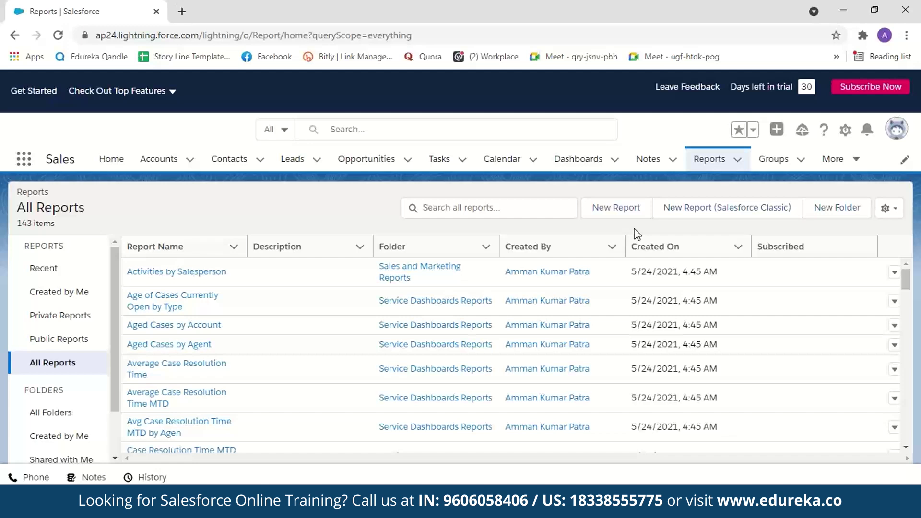
{"action": "left_click", "coordinate": [595, 213]}
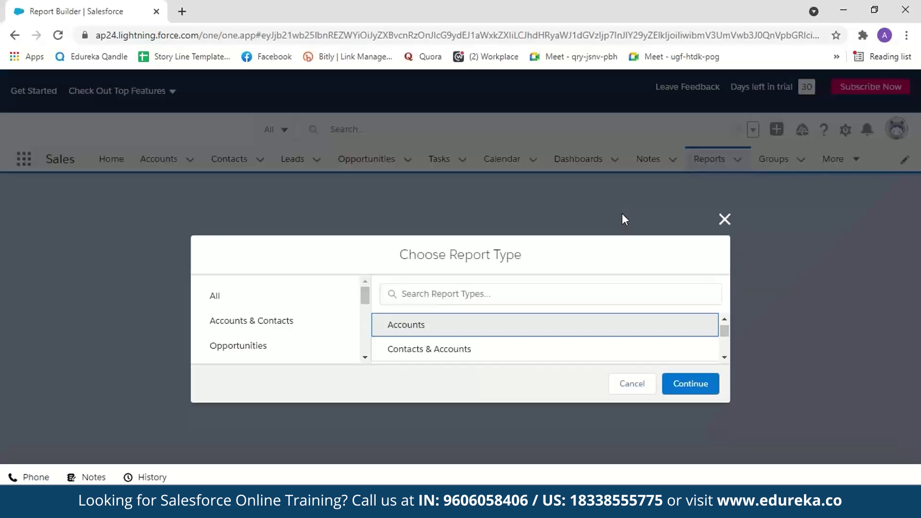
{"action": "left_click_drag", "start_coordinate": [366, 302], "coordinate": [367, 312]}
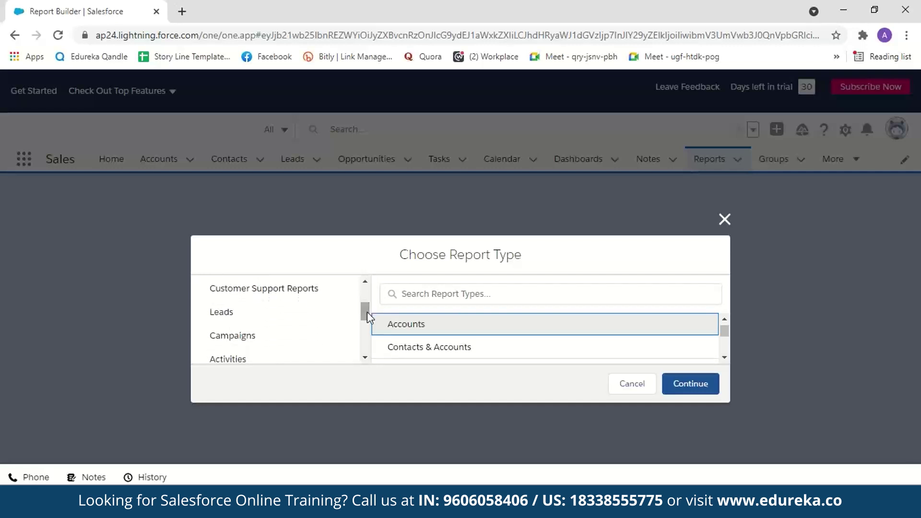
{"action": "left_click", "coordinate": [328, 312]}
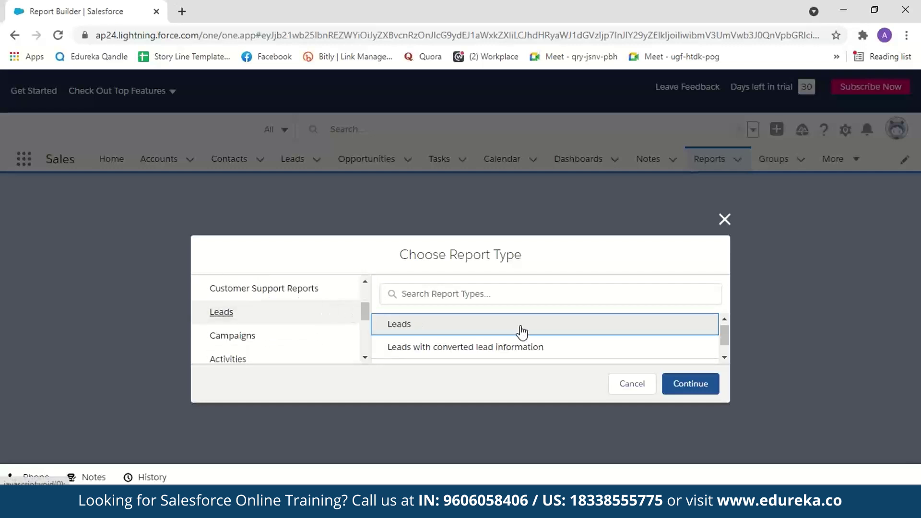
{"action": "left_click", "coordinate": [698, 384]}
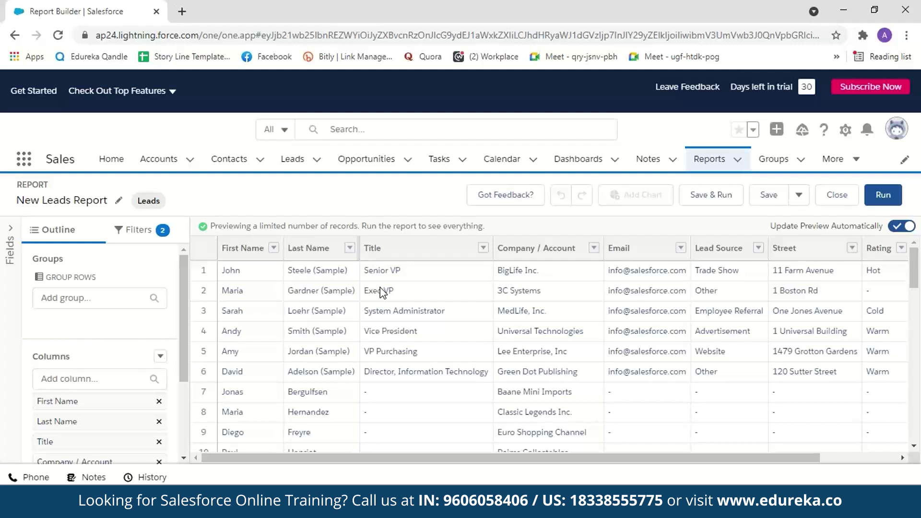
- Look through the available grouping fields and remove the Title column from the leads report
{"action": "left_click", "coordinate": [99, 298]}
{"action": "scroll", "coordinate": [219, 287], "scroll_direction": "down", "scroll_amount": 10}
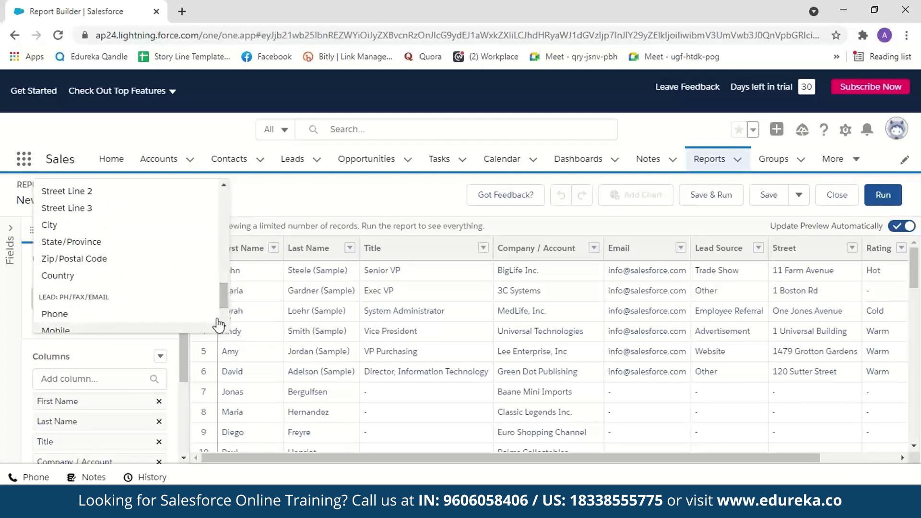
{"action": "scroll", "coordinate": [183, 407], "scroll_direction": "down", "scroll_amount": 3}
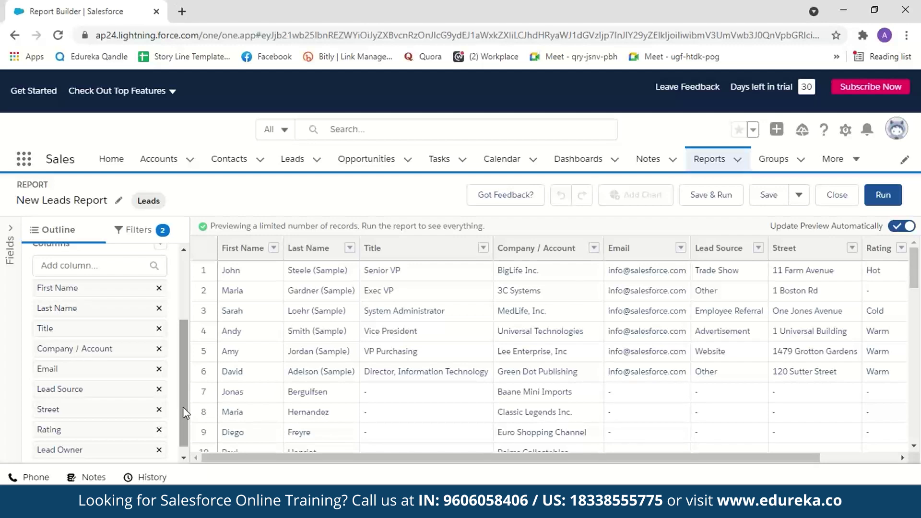
{"action": "scroll", "coordinate": [183, 406], "scroll_direction": "down", "scroll_amount": 1}
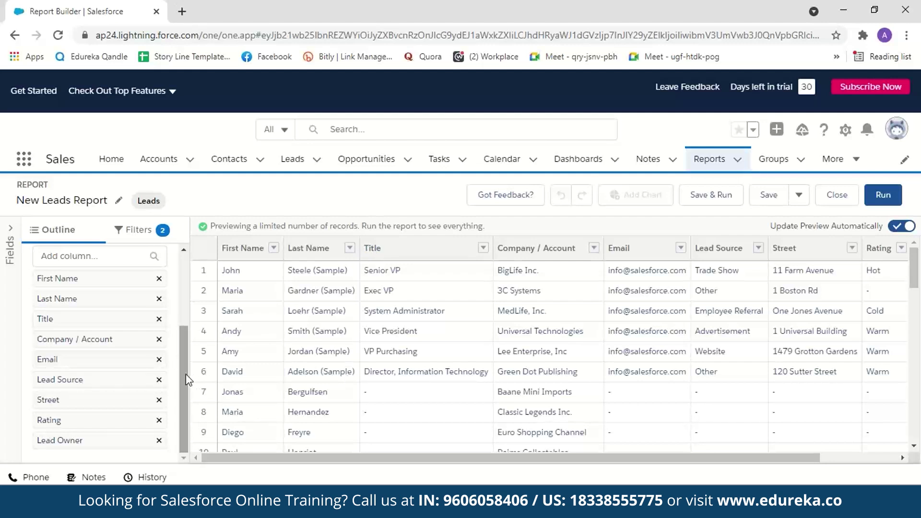
{"action": "left_click", "coordinate": [159, 318]}
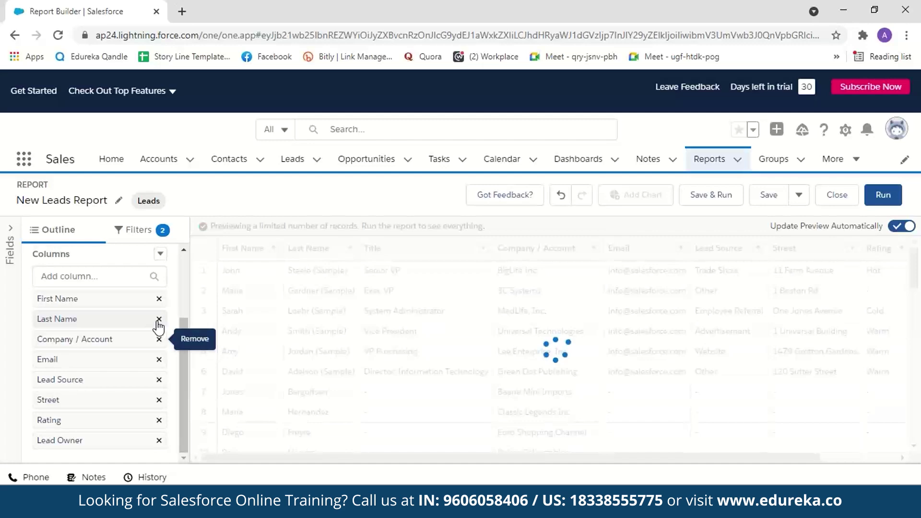
- Check the leads report's filters and group its rows by Lead Status
{"action": "left_click", "coordinate": [150, 234]}
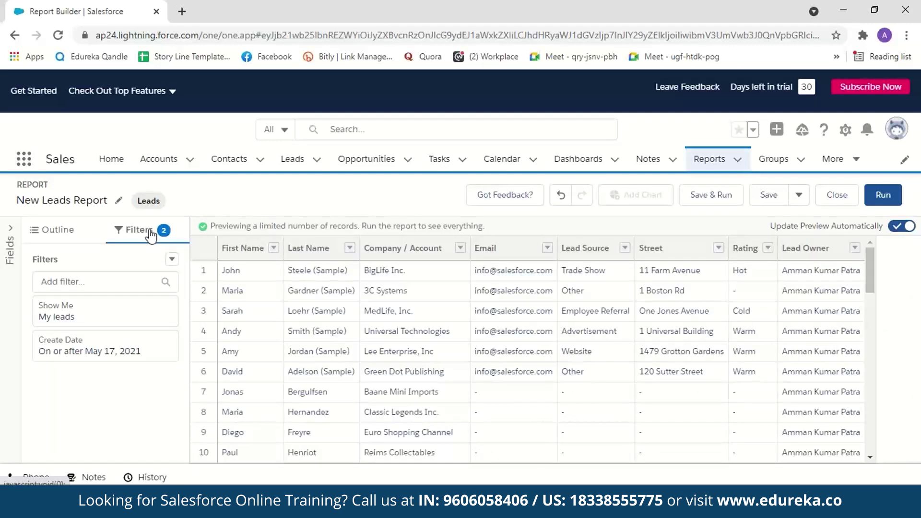
{"action": "left_click", "coordinate": [56, 233]}
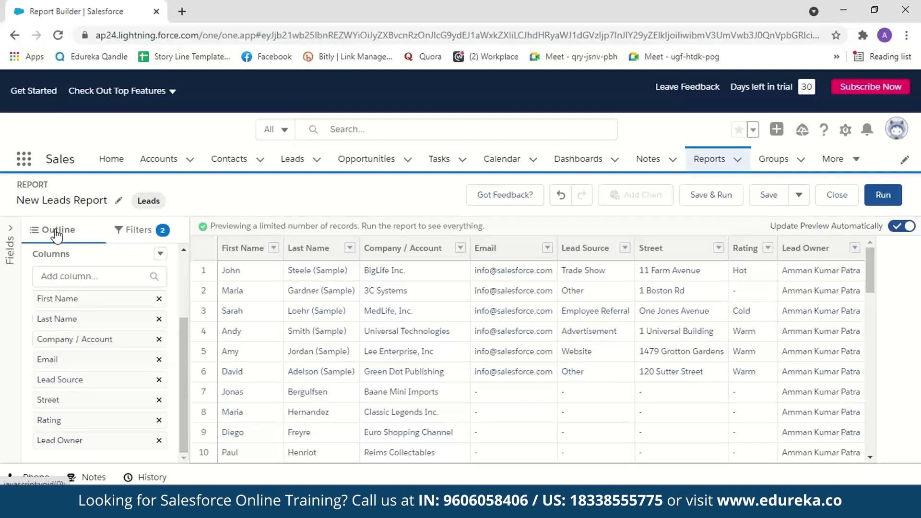
{"action": "scroll", "coordinate": [88, 298], "scroll_direction": "up", "scroll_amount": 2}
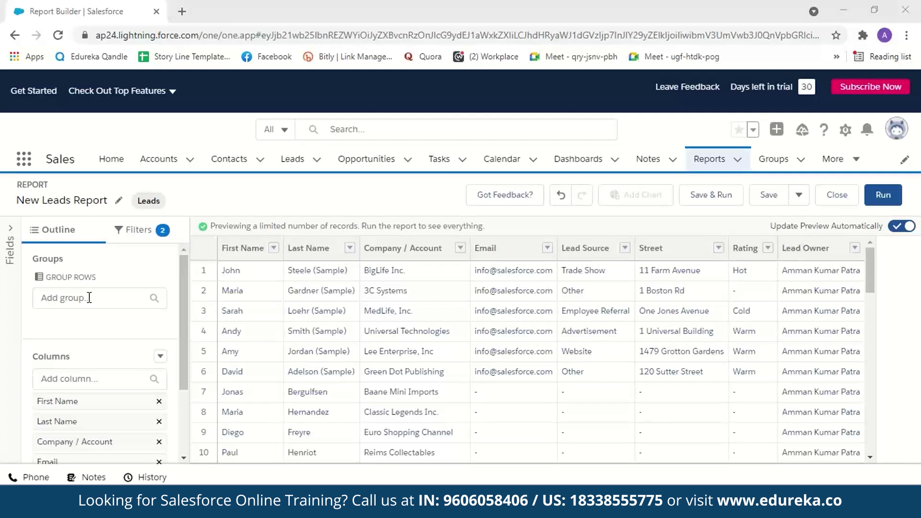
{"action": "left_click", "coordinate": [89, 298]}
{"action": "scroll", "coordinate": [224, 218], "scroll_direction": "down", "scroll_amount": 1}
{"action": "left_click_drag", "start_coordinate": [226, 215], "coordinate": [225, 245]}
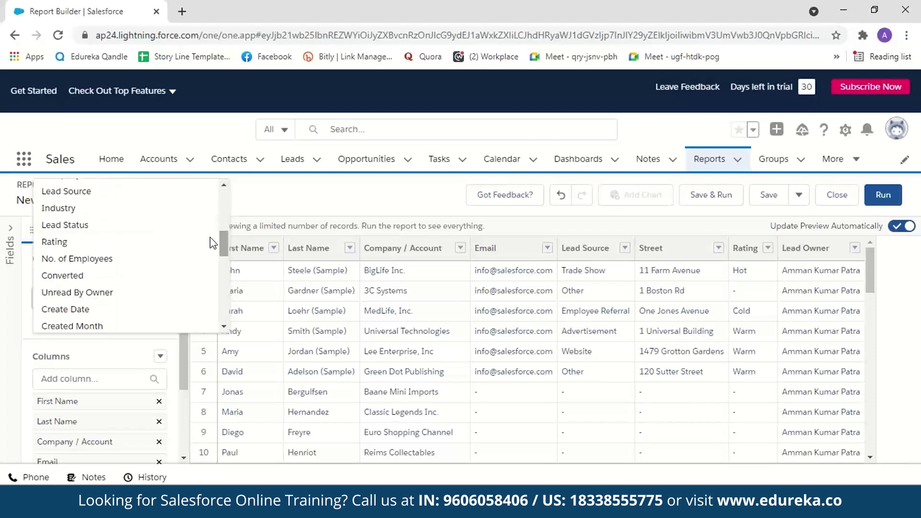
{"action": "left_click", "coordinate": [153, 226]}
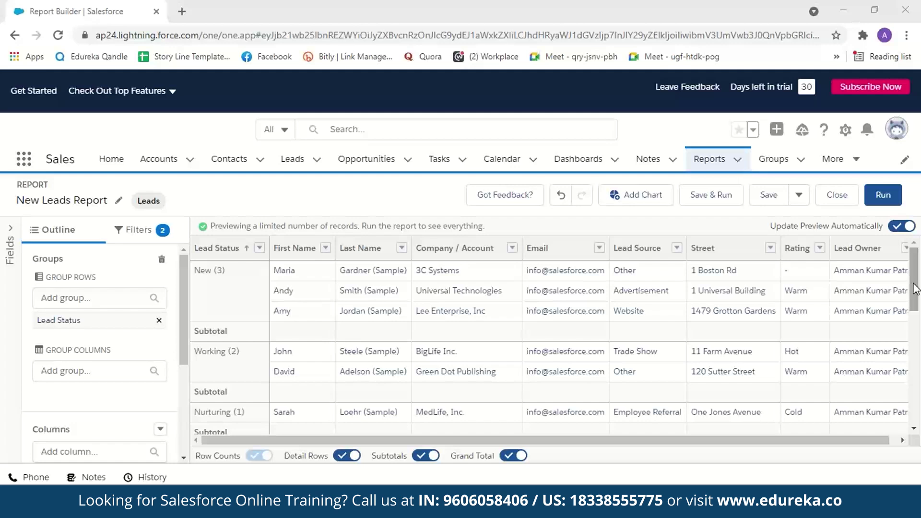
- Review the grouped leads in the preview and add a chart to the report
{"action": "left_click_drag", "start_coordinate": [915, 290], "coordinate": [919, 353]}
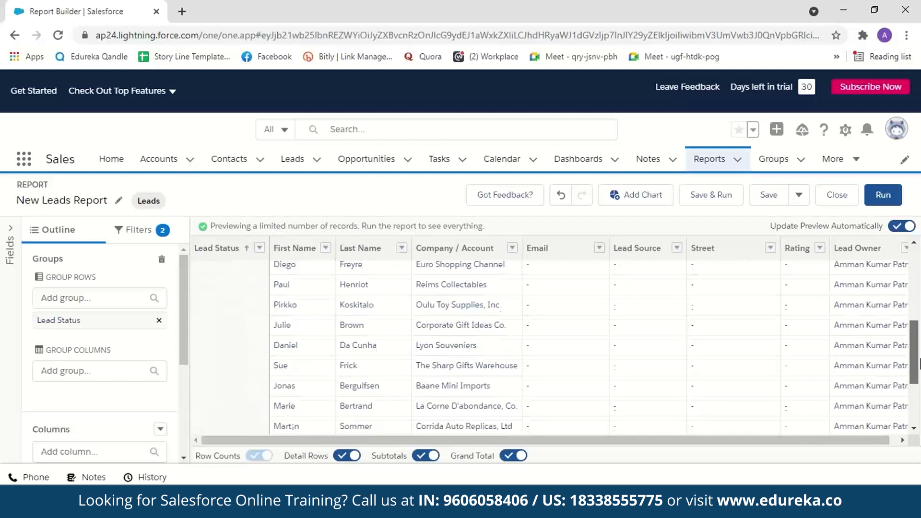
{"action": "scroll", "coordinate": [237, 360], "scroll_direction": "up", "scroll_amount": 4}
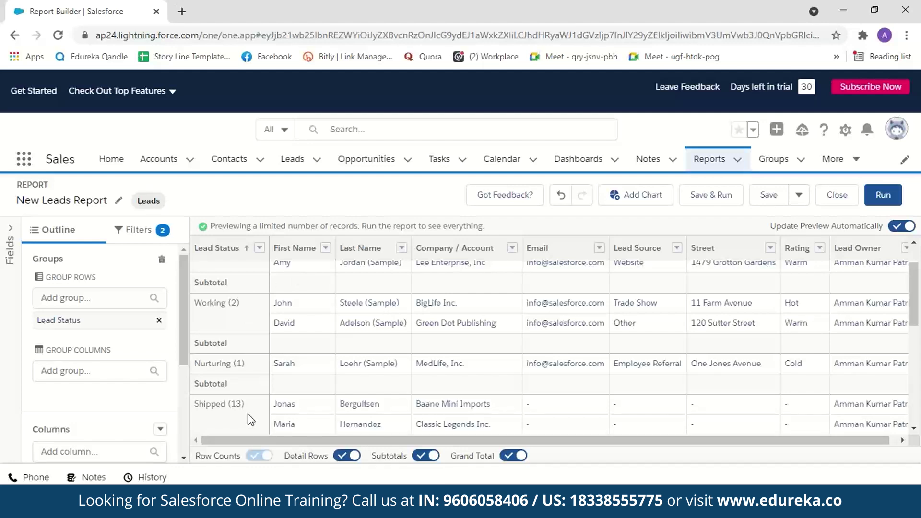
{"action": "scroll", "coordinate": [249, 420], "scroll_direction": "up", "scroll_amount": 2}
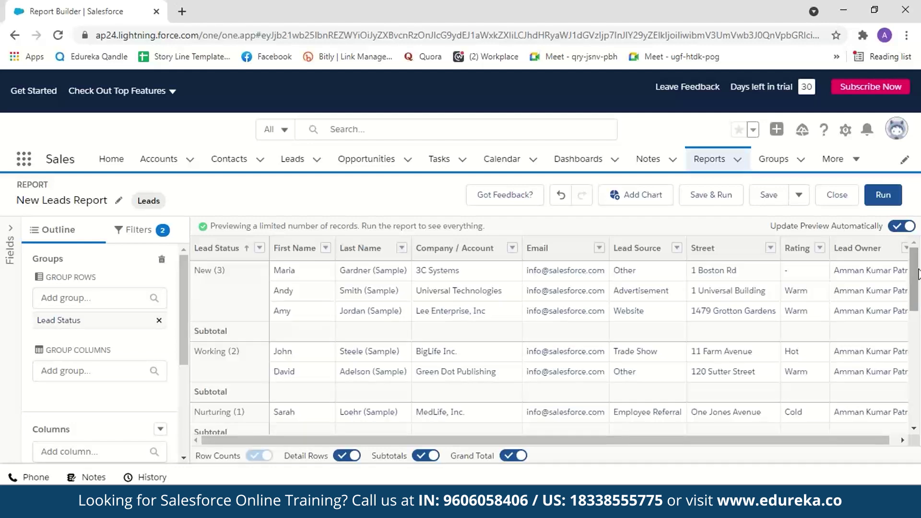
{"action": "left_click", "coordinate": [642, 195]}
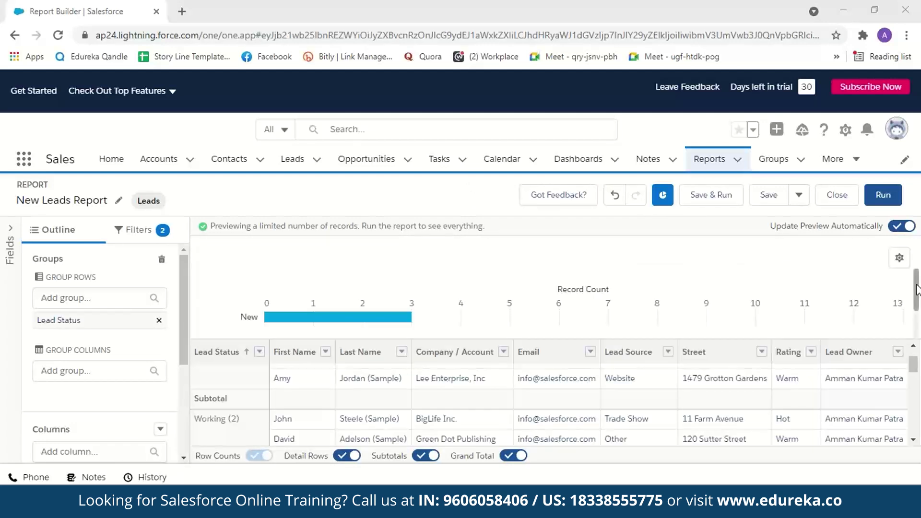
{"action": "left_click_drag", "start_coordinate": [917, 290], "coordinate": [918, 310]}
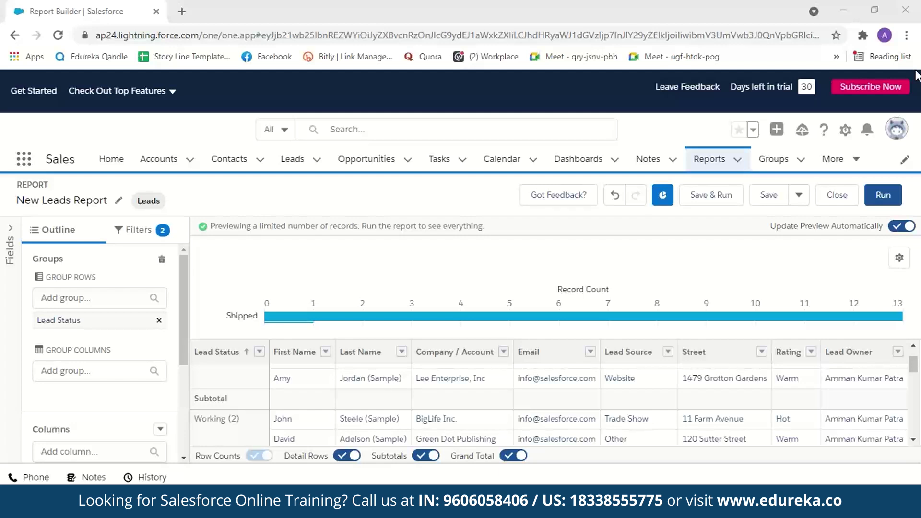
{"action": "left_click_drag", "start_coordinate": [917, 336], "coordinate": [917, 322]}
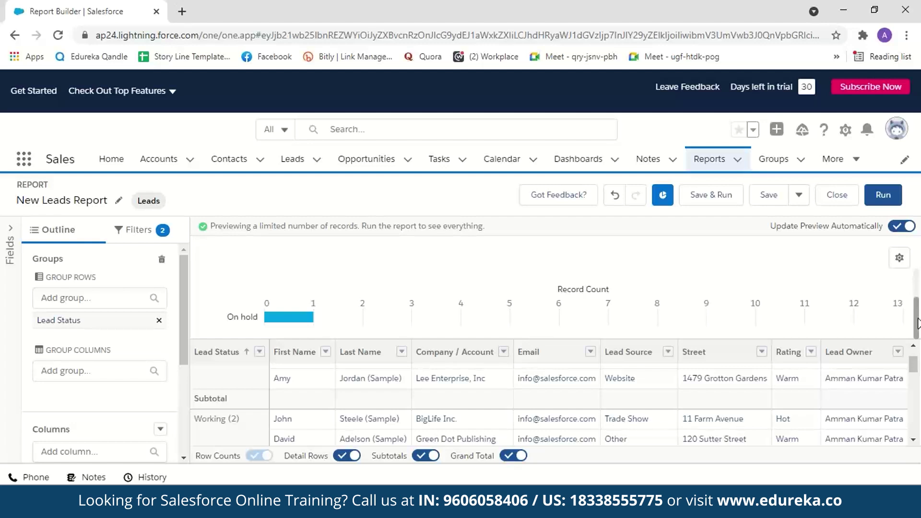
- Try the Donut and Funnel chart types, and set the report chart to display as Line
{"action": "left_click", "coordinate": [899, 260]}
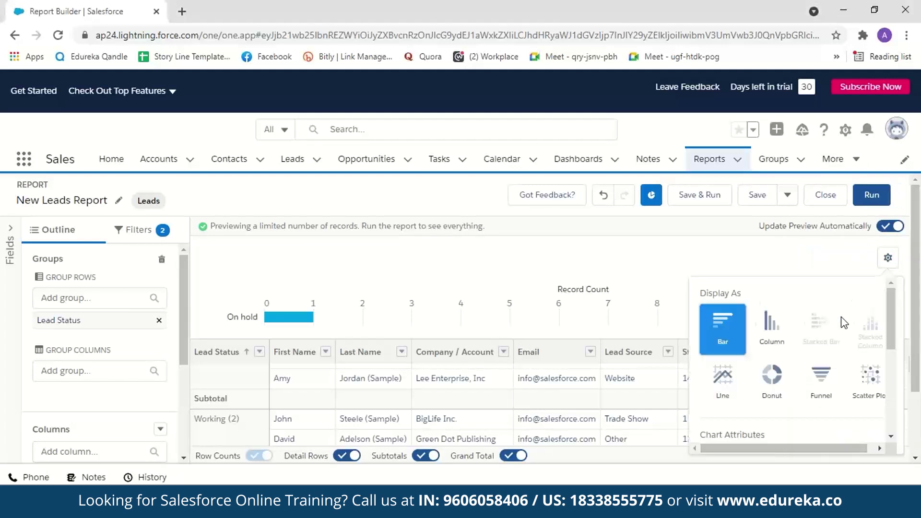
{"action": "left_click", "coordinate": [771, 396]}
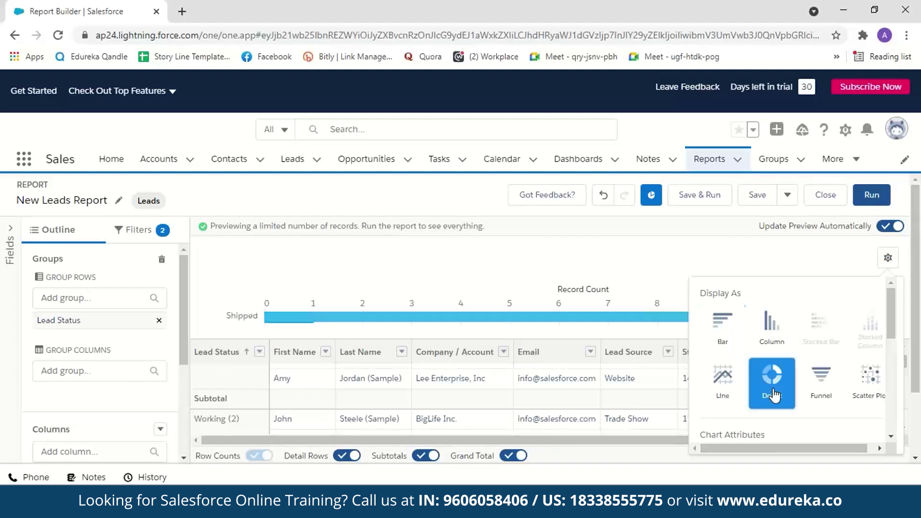
{"action": "left_click", "coordinate": [821, 396]}
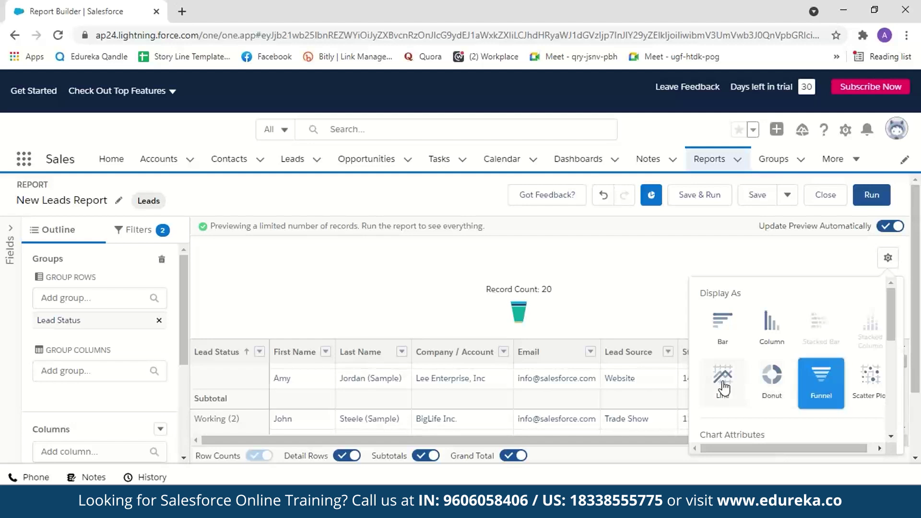
{"action": "left_click", "coordinate": [723, 386]}
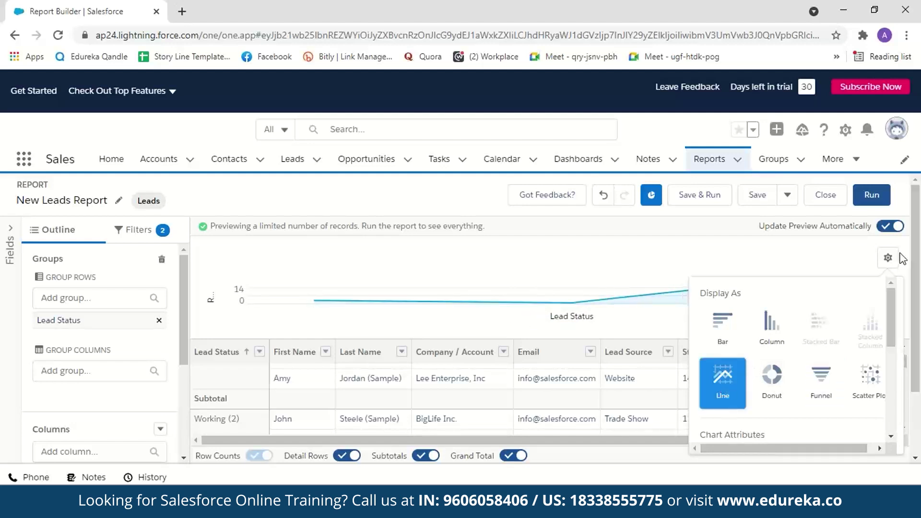
{"action": "left_click", "coordinate": [802, 280]}
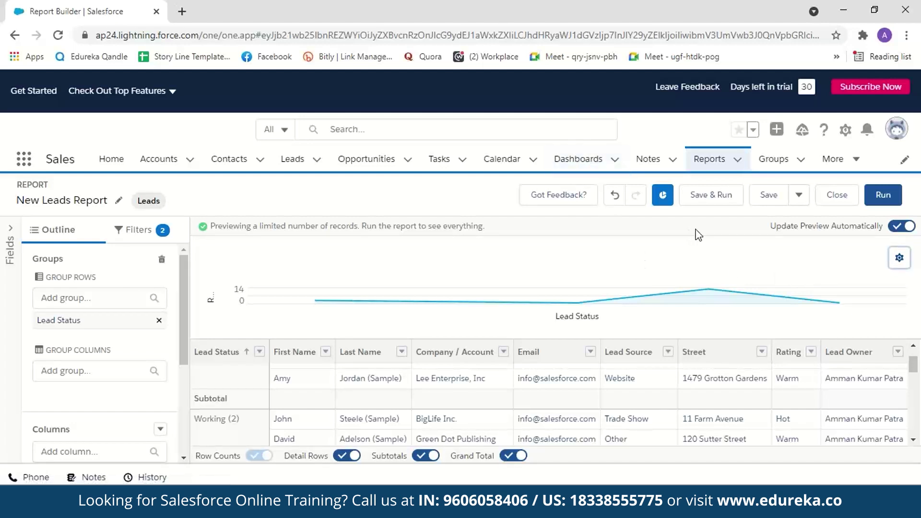
- Save and run the report as Demo-report, keeping the Private Reports folder
{"action": "left_click", "coordinate": [711, 195]}
{"action": "key", "text": "BackSpace"}
{"action": "type", "text": "Dem"}
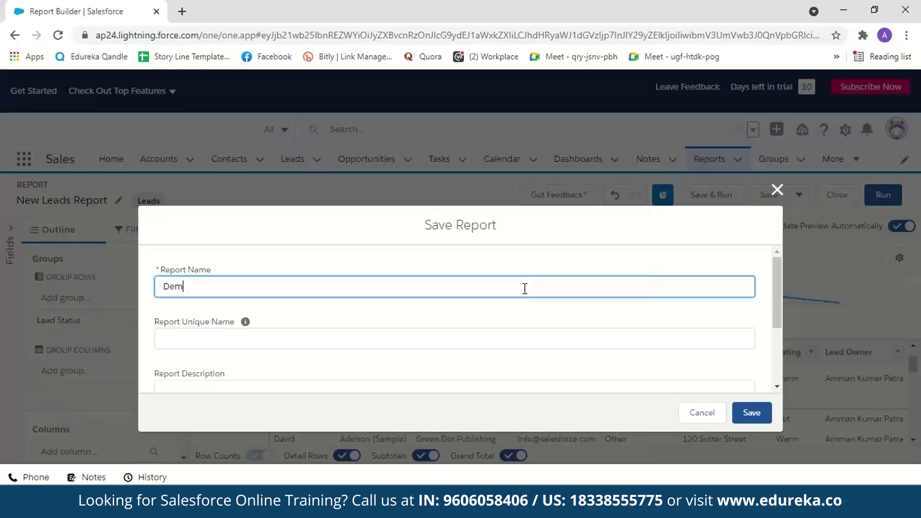
{"action": "type", "text": "o-report"}
{"action": "scroll", "coordinate": [525, 288], "scroll_direction": "down", "scroll_amount": 3}
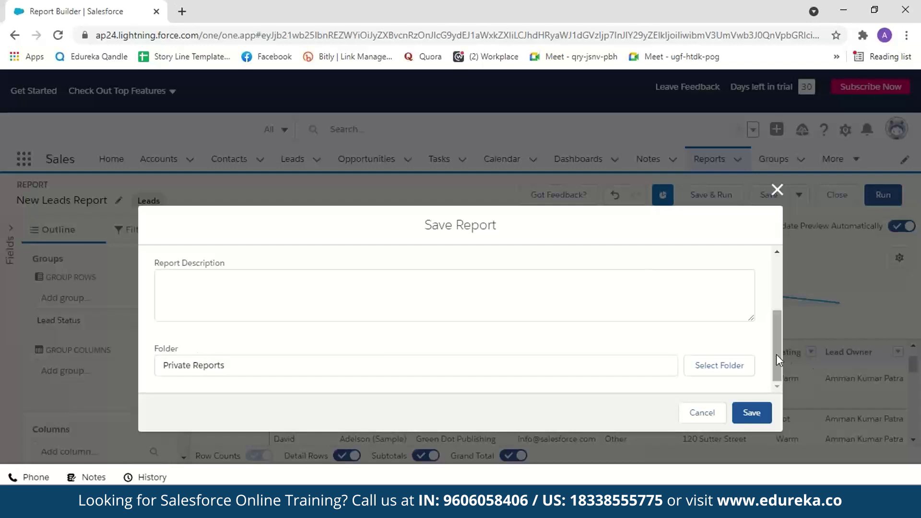
{"action": "scroll", "coordinate": [775, 354], "scroll_direction": "up", "scroll_amount": 2}
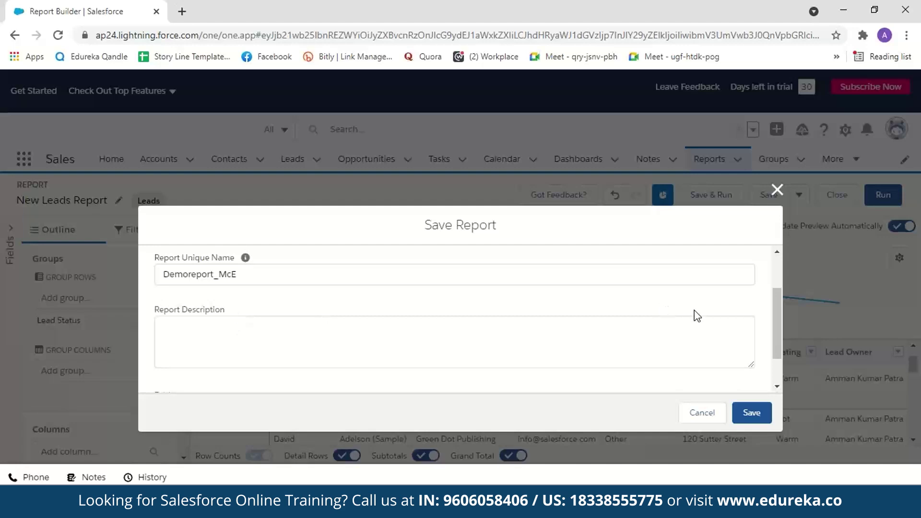
{"action": "left_click_drag", "start_coordinate": [778, 333], "coordinate": [778, 375]}
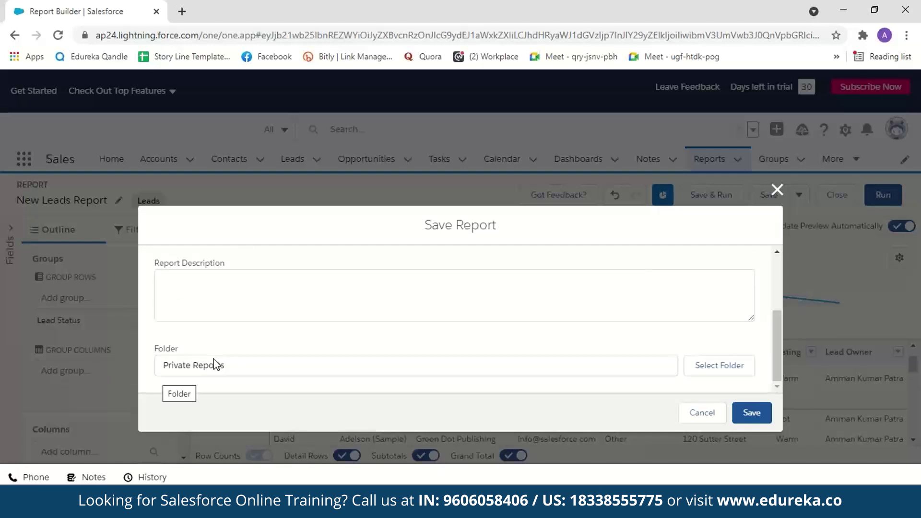
{"action": "left_click", "coordinate": [751, 414]}
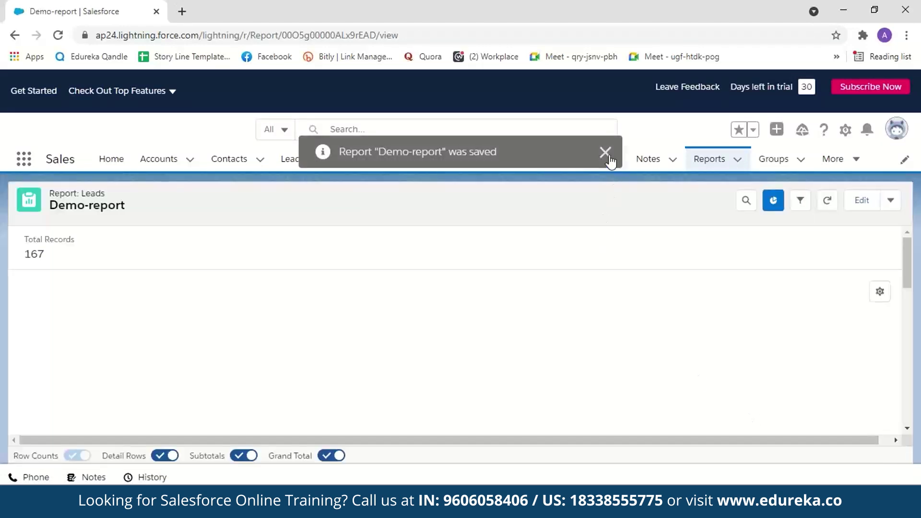
- Show the list of all dashboards and open the Adoption Dashboard
{"action": "left_click", "coordinate": [579, 162]}
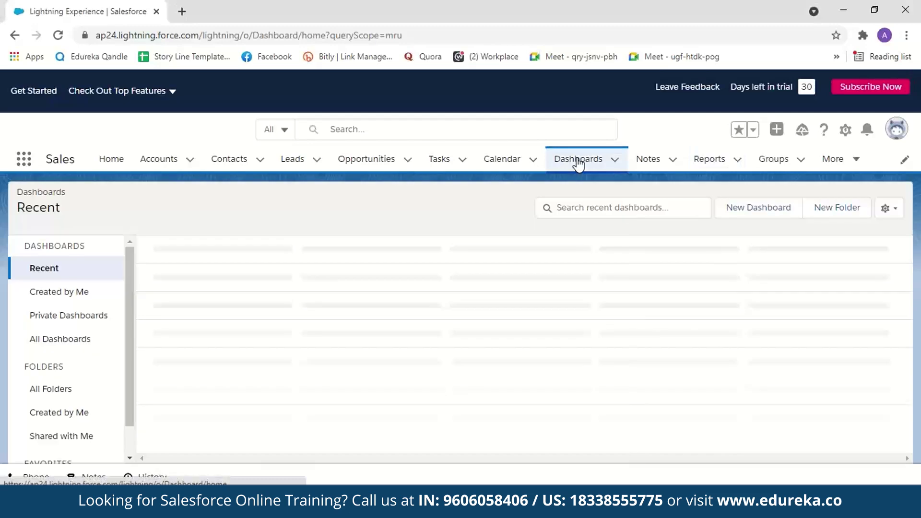
{"action": "left_click", "coordinate": [60, 338]}
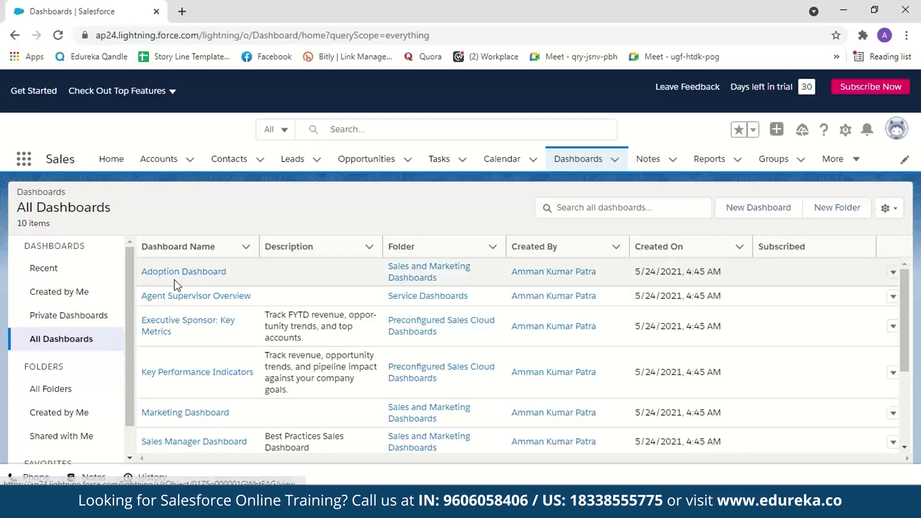
{"action": "left_click_drag", "start_coordinate": [908, 290], "coordinate": [916, 272]}
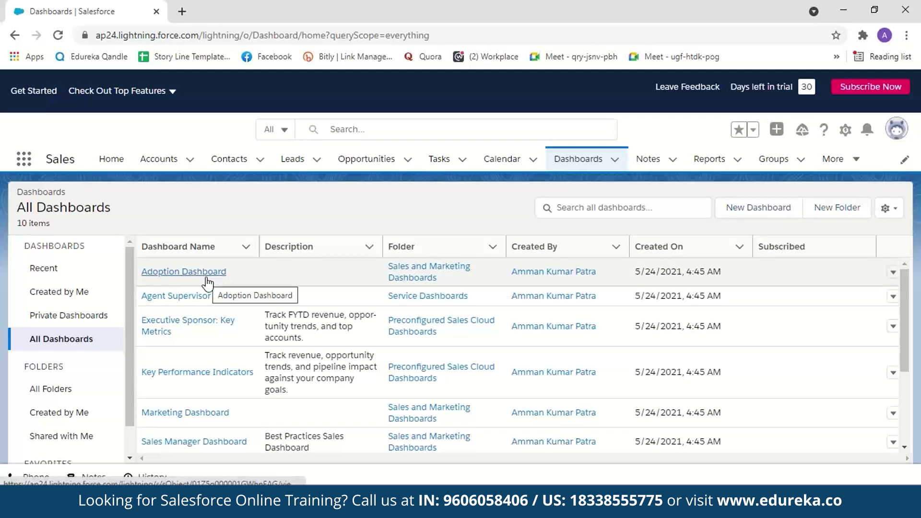
{"action": "left_click", "coordinate": [171, 273]}
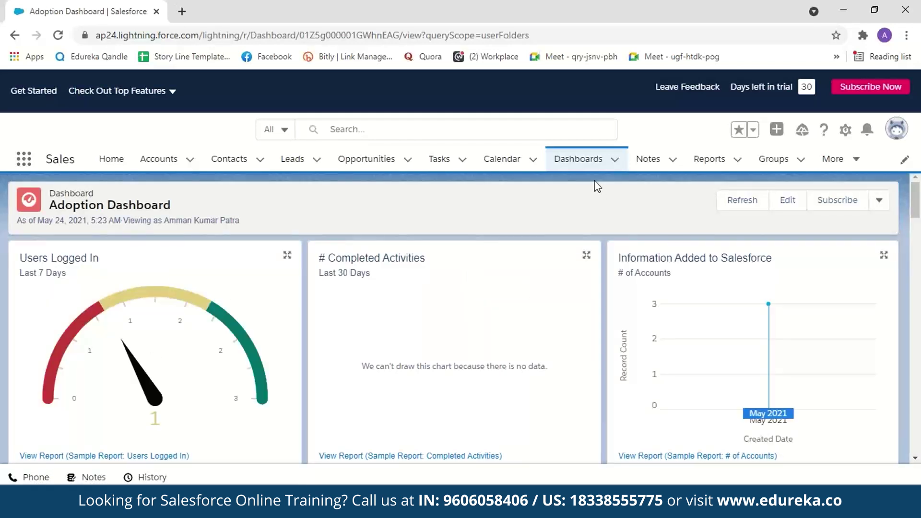
- Create a new dashboard named Demo Dashboard, keeping the Private Dashboards folder
{"action": "left_click", "coordinate": [587, 161]}
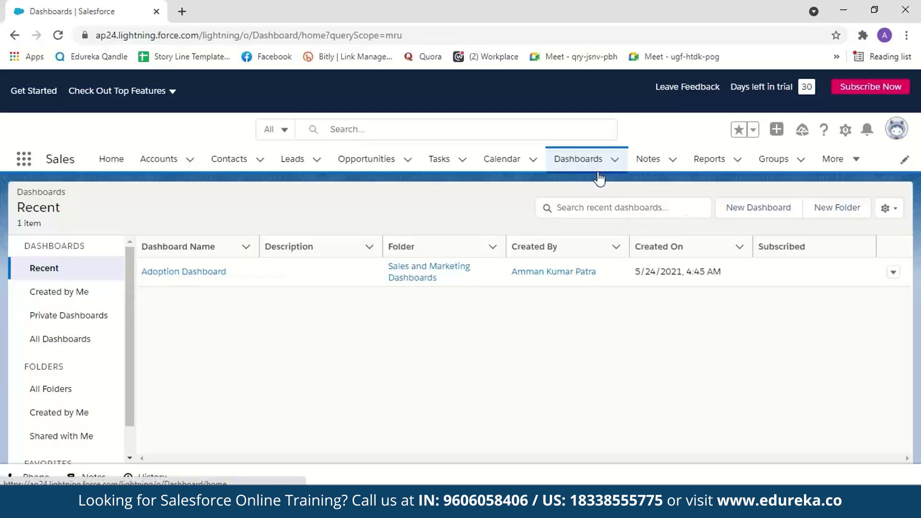
{"action": "left_click", "coordinate": [764, 207]}
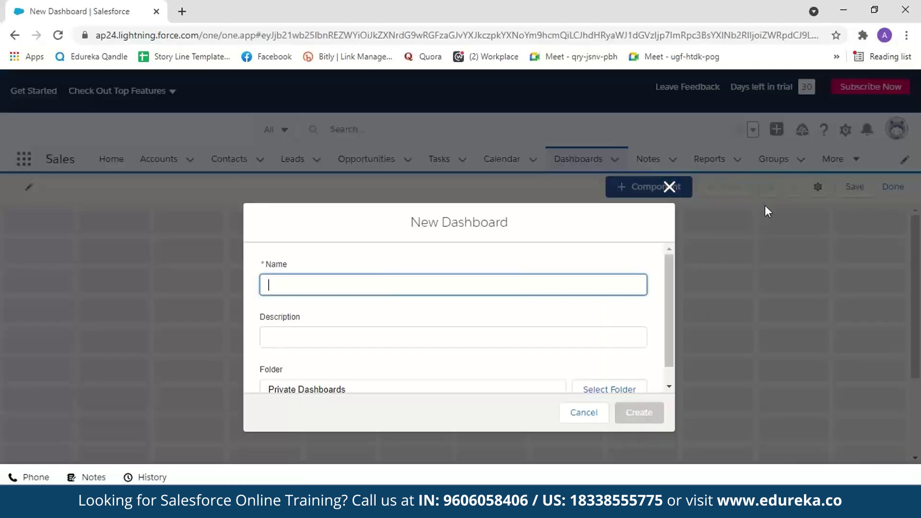
{"action": "left_click", "coordinate": [405, 282]}
{"action": "type", "text": "De"}
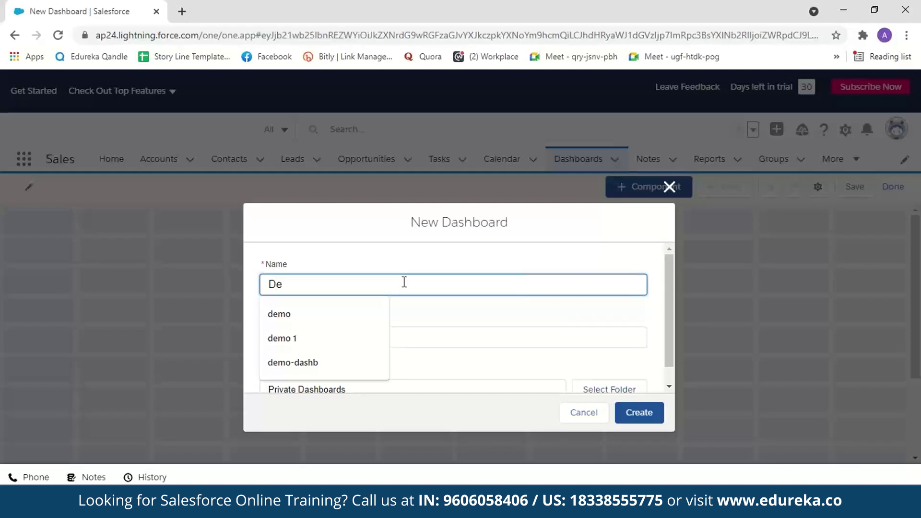
{"action": "type", "text": "mo Dashboard"}
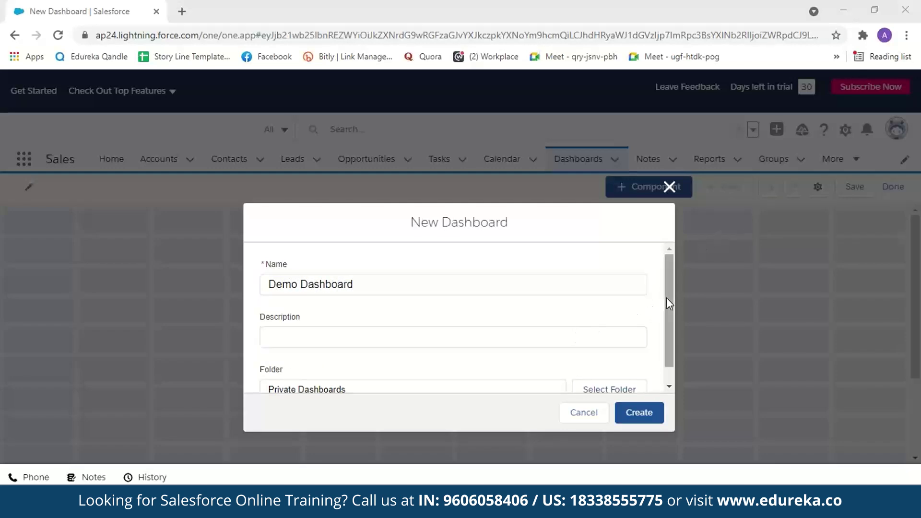
{"action": "left_click_drag", "start_coordinate": [666, 297], "coordinate": [667, 330]}
{"action": "left_click", "coordinate": [599, 372]}
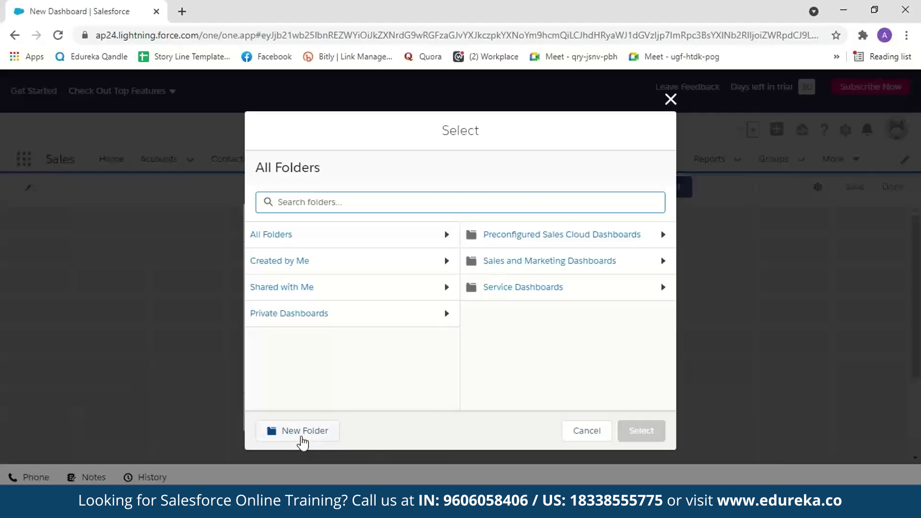
{"action": "key", "text": "Escape"}
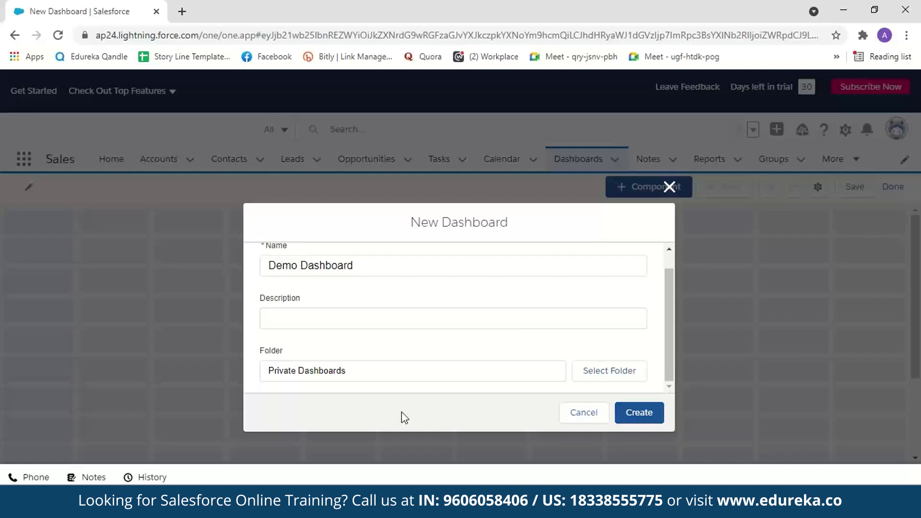
{"action": "left_click", "coordinate": [628, 412]}
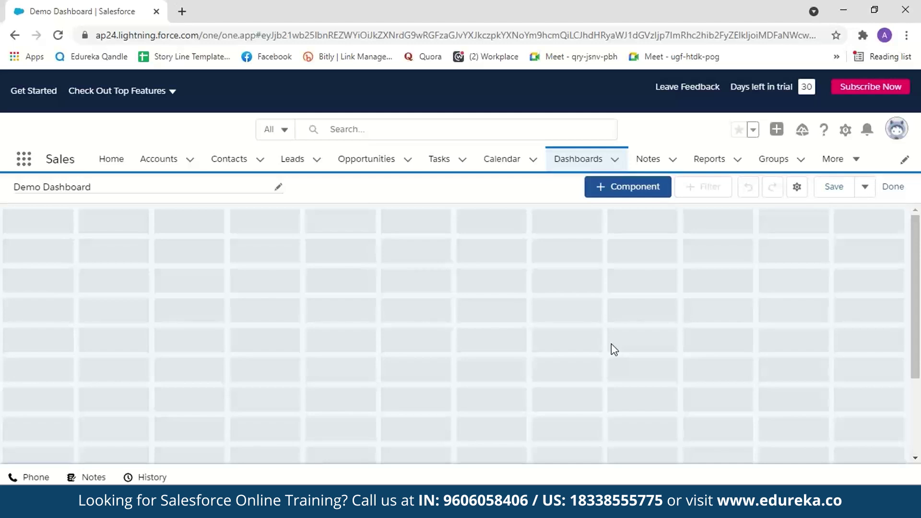
- Add a dashboard component based on Demo-report, keeping the horizontal bar chart display
{"action": "left_click", "coordinate": [629, 187]}
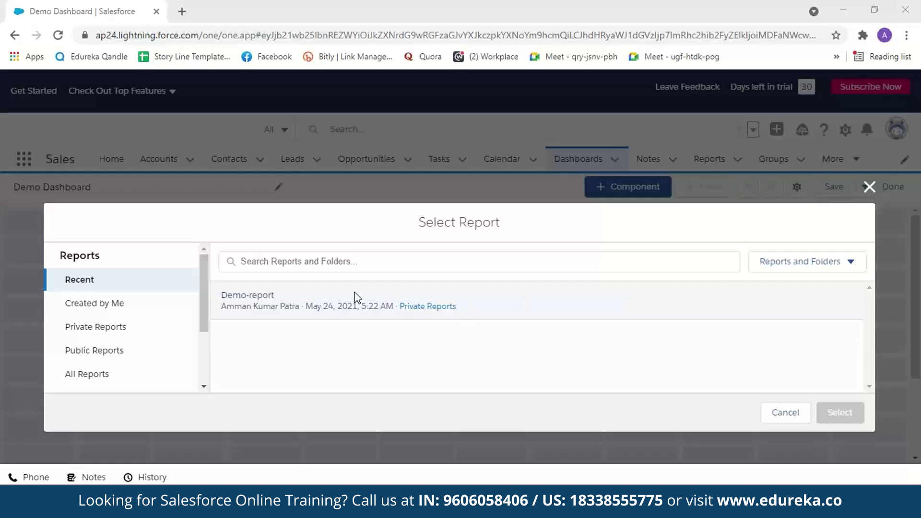
{"action": "left_click", "coordinate": [283, 301]}
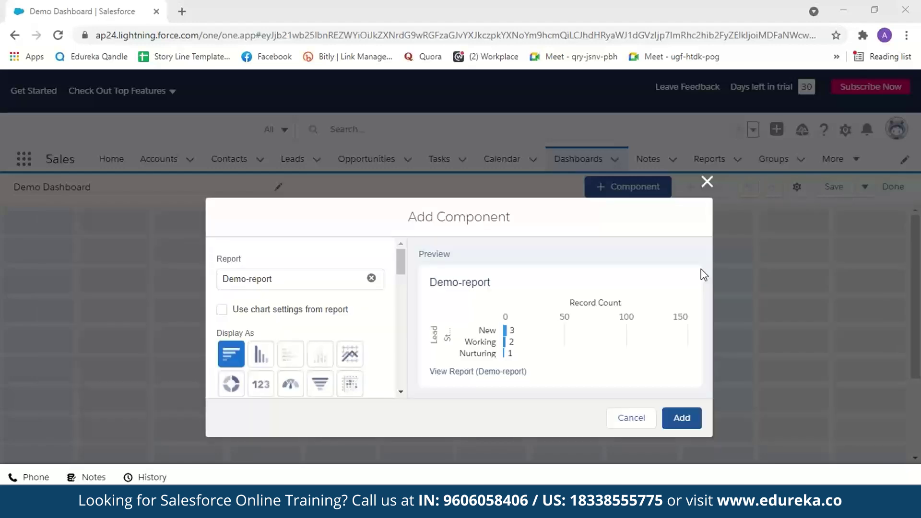
{"action": "scroll", "coordinate": [343, 318], "scroll_direction": "down", "scroll_amount": 1}
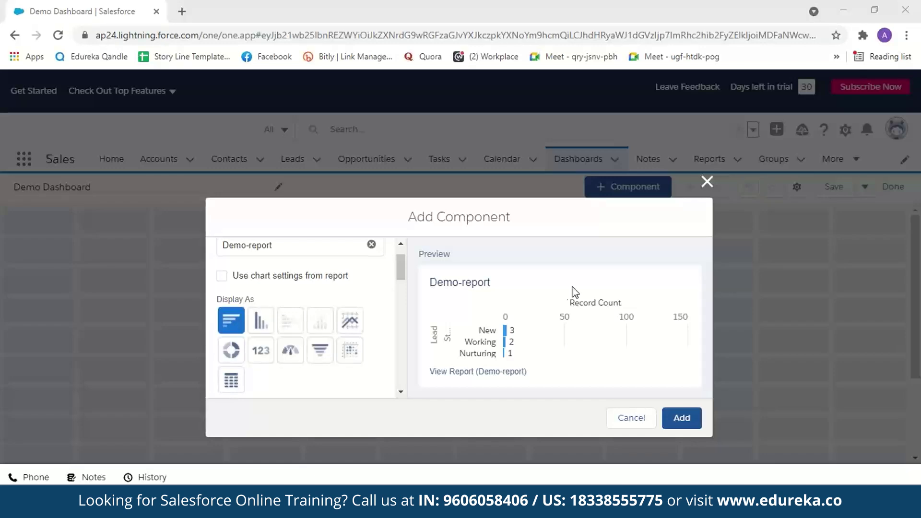
{"action": "left_click", "coordinate": [683, 418]}
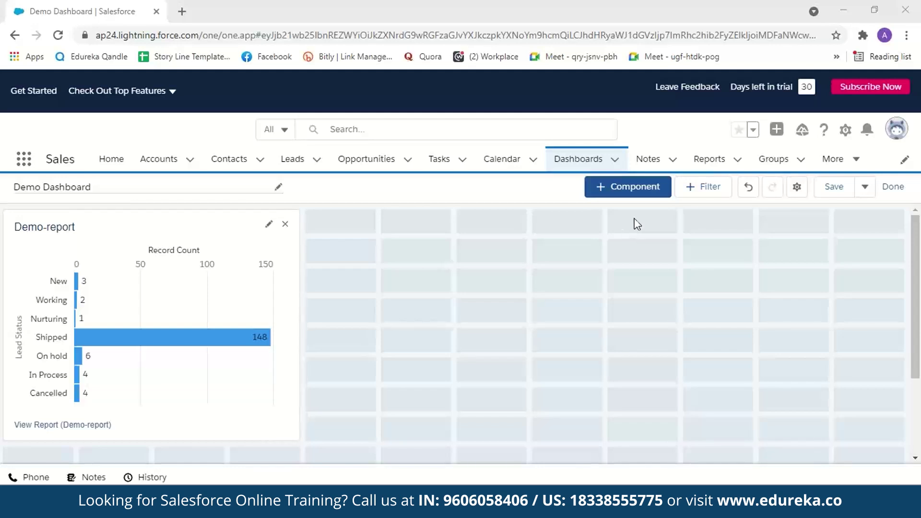
- Add a second component from Demo-report to the dashboard, displayed as a Donut Chart
{"action": "left_click", "coordinate": [639, 194]}
{"action": "left_click", "coordinate": [318, 303]}
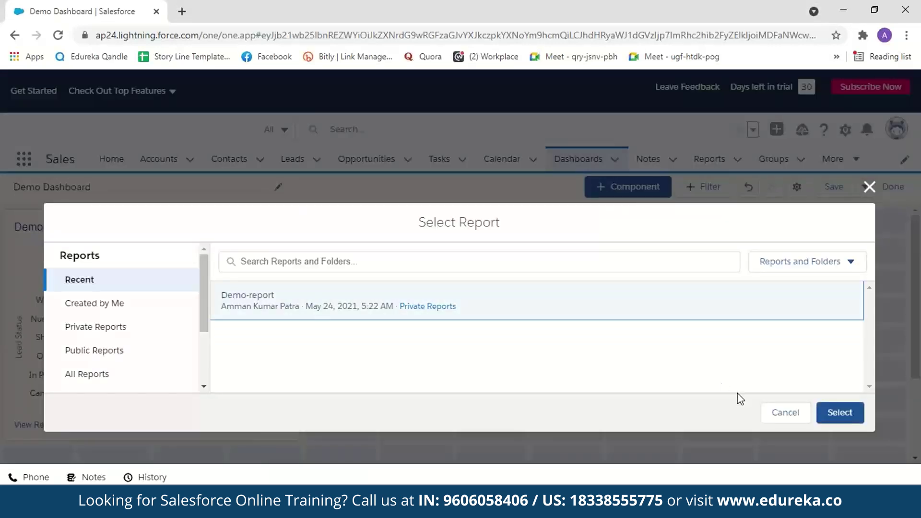
{"action": "left_click", "coordinate": [828, 415]}
{"action": "left_click", "coordinate": [231, 384]}
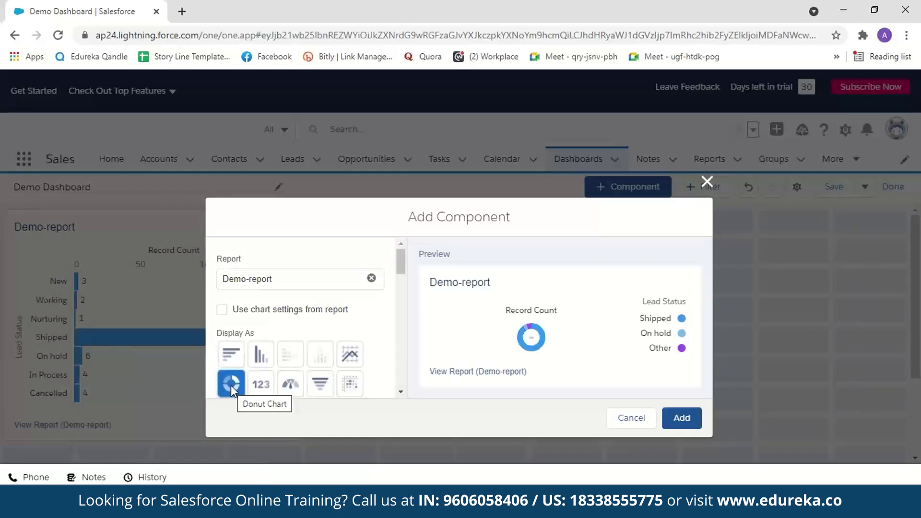
{"action": "left_click", "coordinate": [681, 418]}
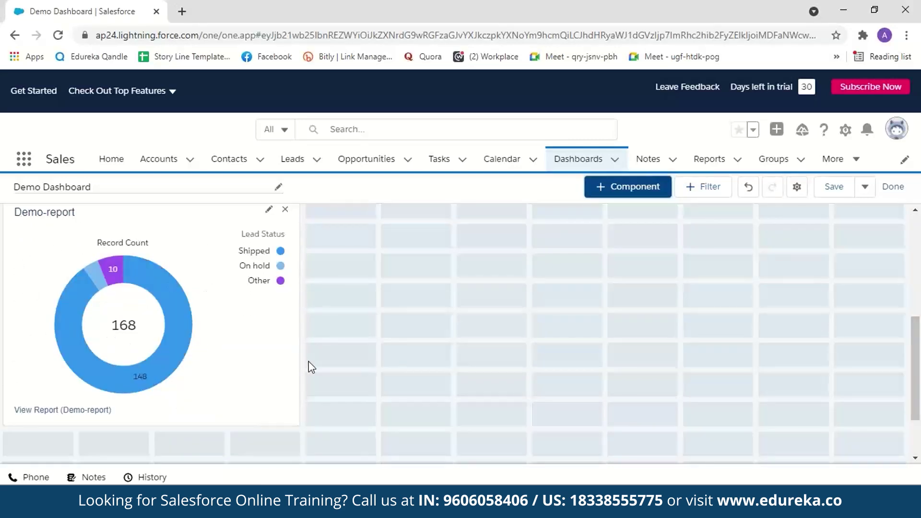
- Add a funnel chart component from Demo-report and place it directly beside the bar chart in the dashboard's top row
{"action": "scroll", "coordinate": [918, 384], "scroll_direction": "up", "scroll_amount": 5}
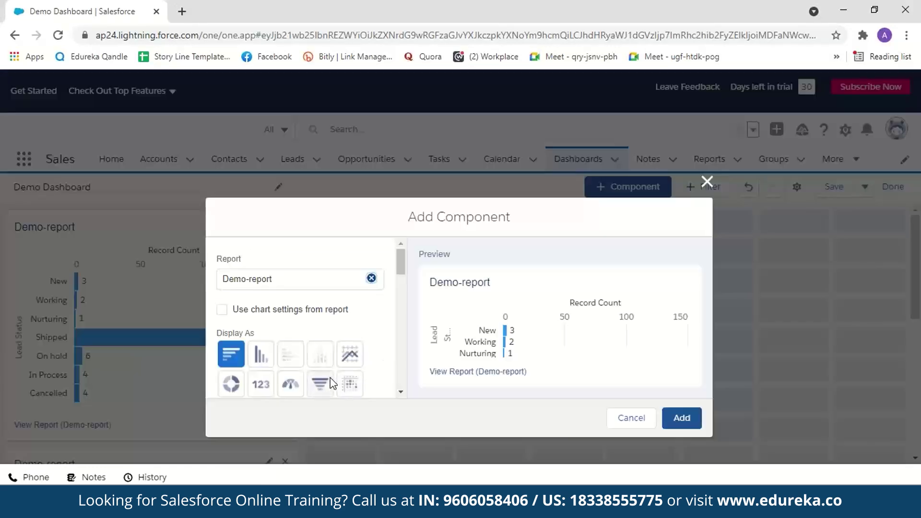
{"action": "left_click", "coordinate": [329, 384]}
{"action": "left_click", "coordinate": [674, 419]}
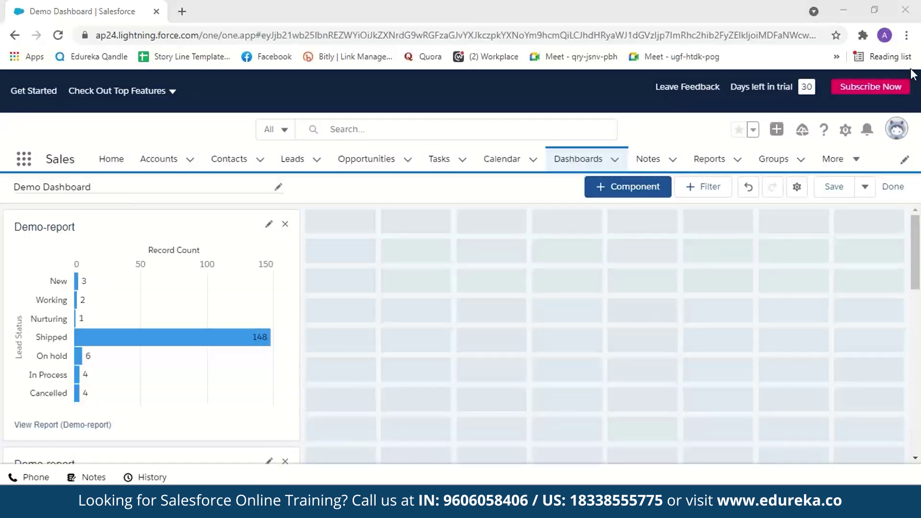
{"action": "scroll", "coordinate": [918, 374], "scroll_direction": "down", "scroll_amount": 1}
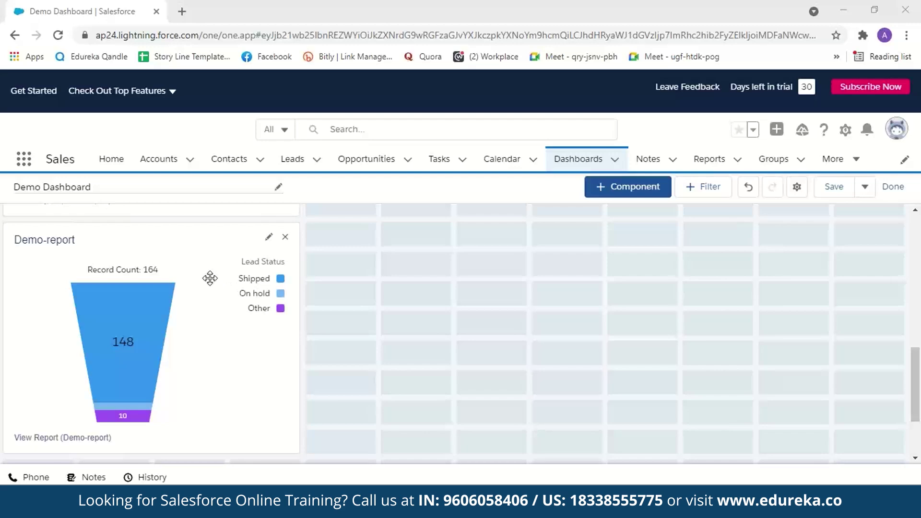
{"action": "left_click_drag", "start_coordinate": [197, 243], "coordinate": [559, 173]}
{"action": "left_click_drag", "start_coordinate": [222, 321], "coordinate": [527, 224]}
- Add another Demo-report component to the dashboard, displayed as a line chart of record count by Lead Status
{"action": "left_click", "coordinate": [628, 187]}
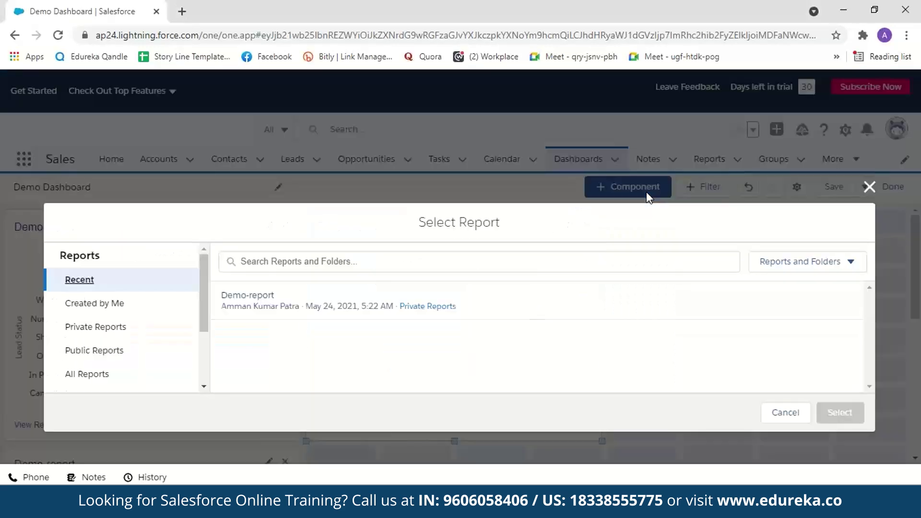
{"action": "left_click", "coordinate": [249, 294]}
{"action": "scroll", "coordinate": [402, 286], "scroll_direction": "down", "scroll_amount": 2}
{"action": "left_click_drag", "start_coordinate": [402, 286], "coordinate": [404, 310]}
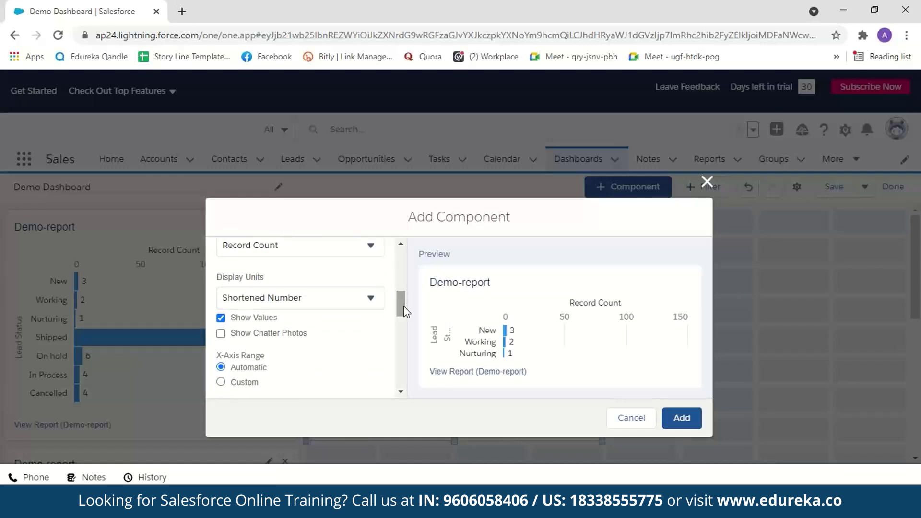
{"action": "left_click_drag", "start_coordinate": [404, 307], "coordinate": [407, 286]}
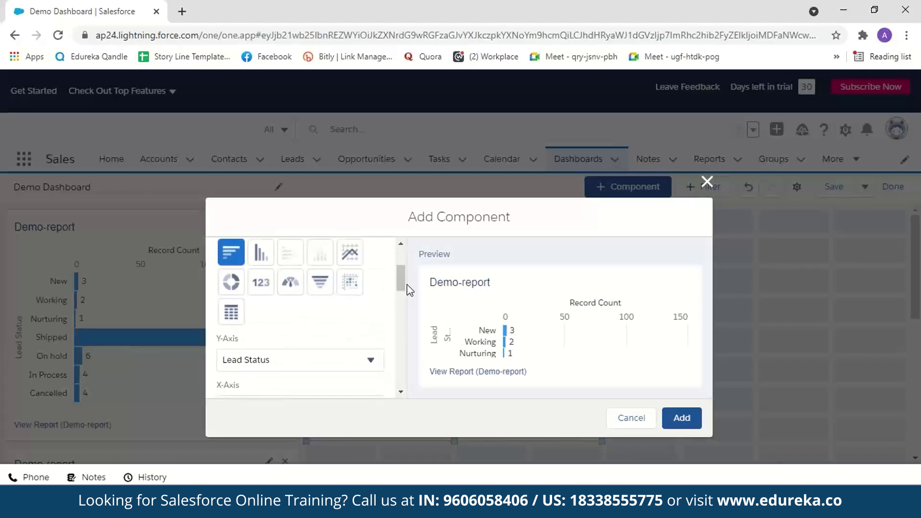
{"action": "left_click", "coordinate": [355, 255]}
{"action": "left_click", "coordinate": [682, 418]}
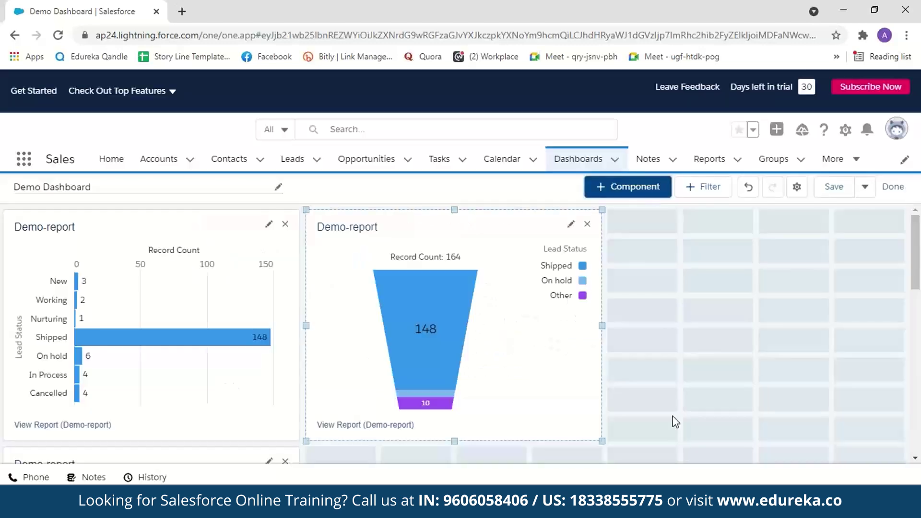
- Move the line chart into the free space beside the funnel chart in the top row and save the dashboard
{"action": "left_click_drag", "start_coordinate": [214, 292], "coordinate": [827, 243]}
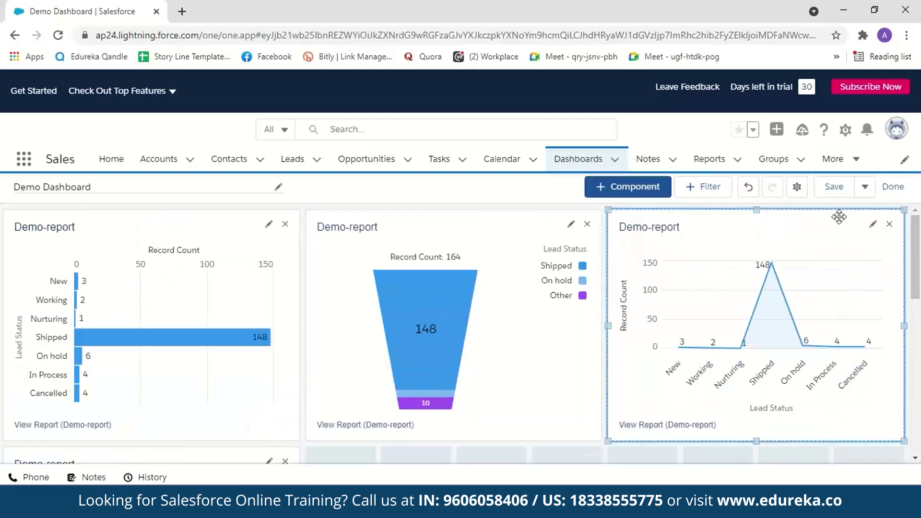
{"action": "left_click", "coordinate": [834, 188]}
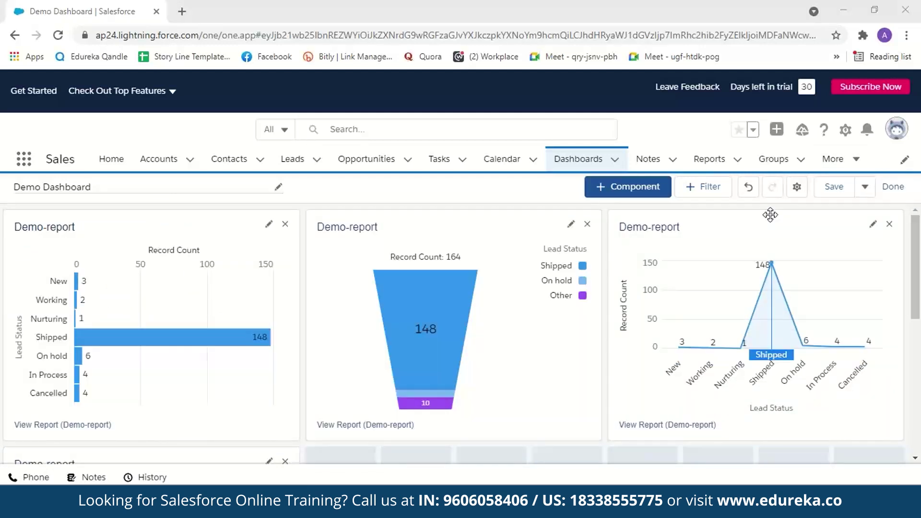